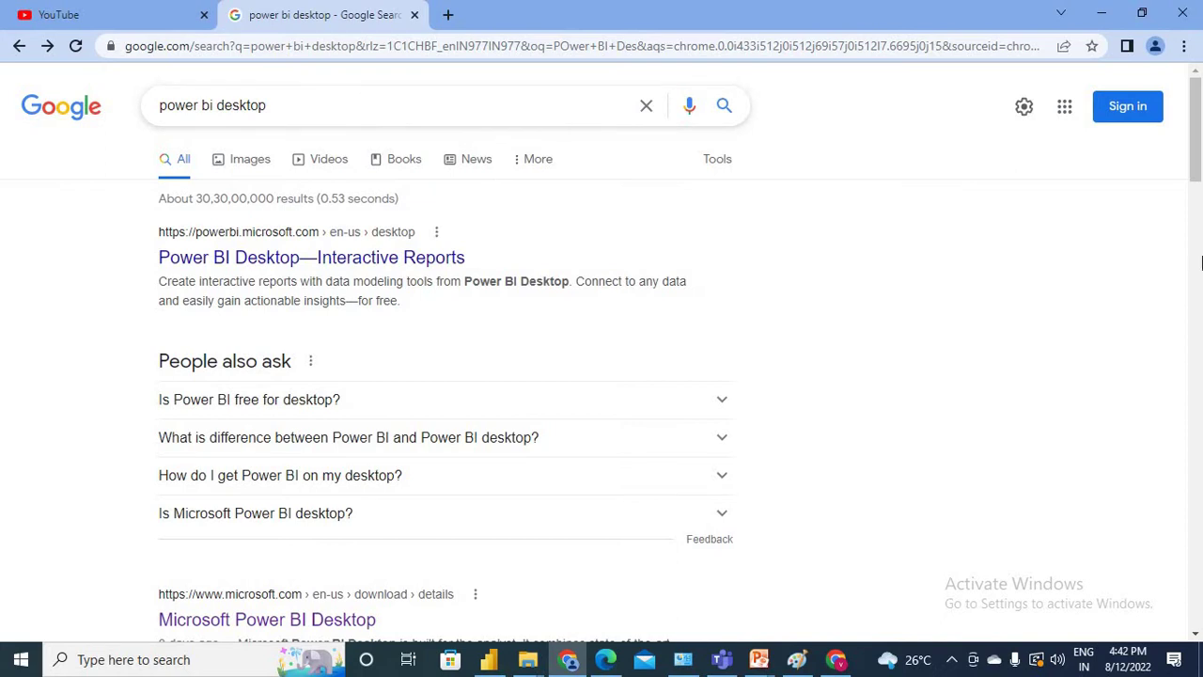
- Open the Microsoft Power BI Desktop download page from the search results and view its language and download section
{"action": "left_click_drag", "start_coordinate": [1196, 181], "coordinate": [1196, 207]}
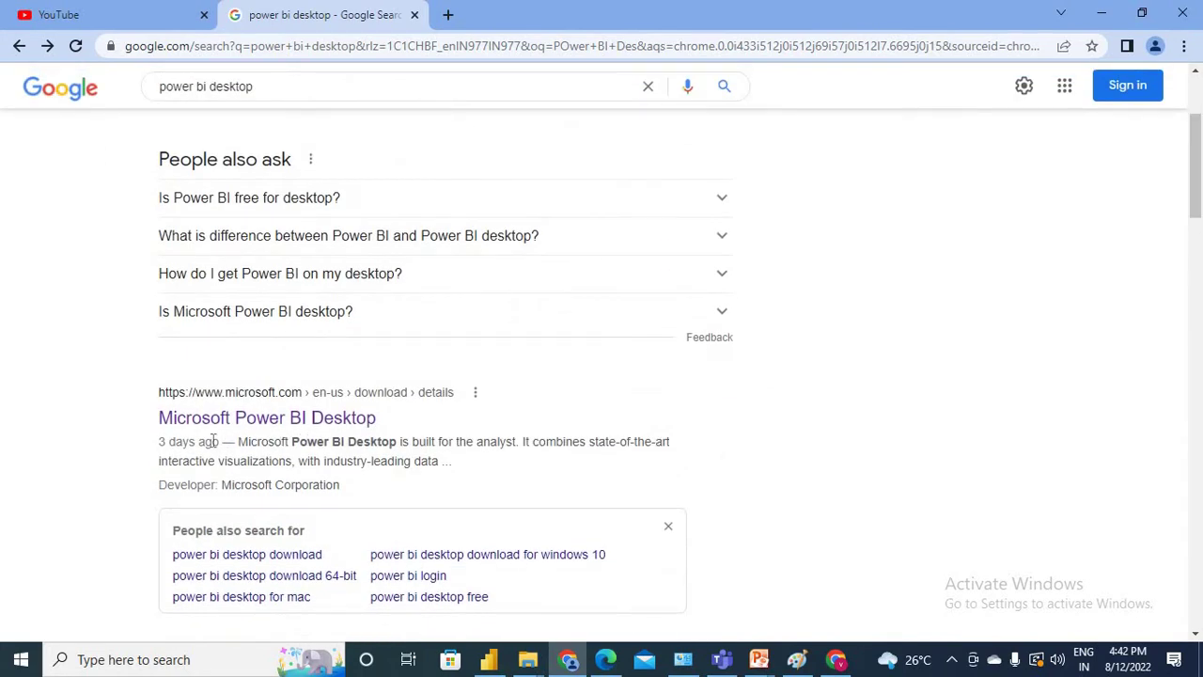
{"action": "left_click", "coordinate": [288, 427]}
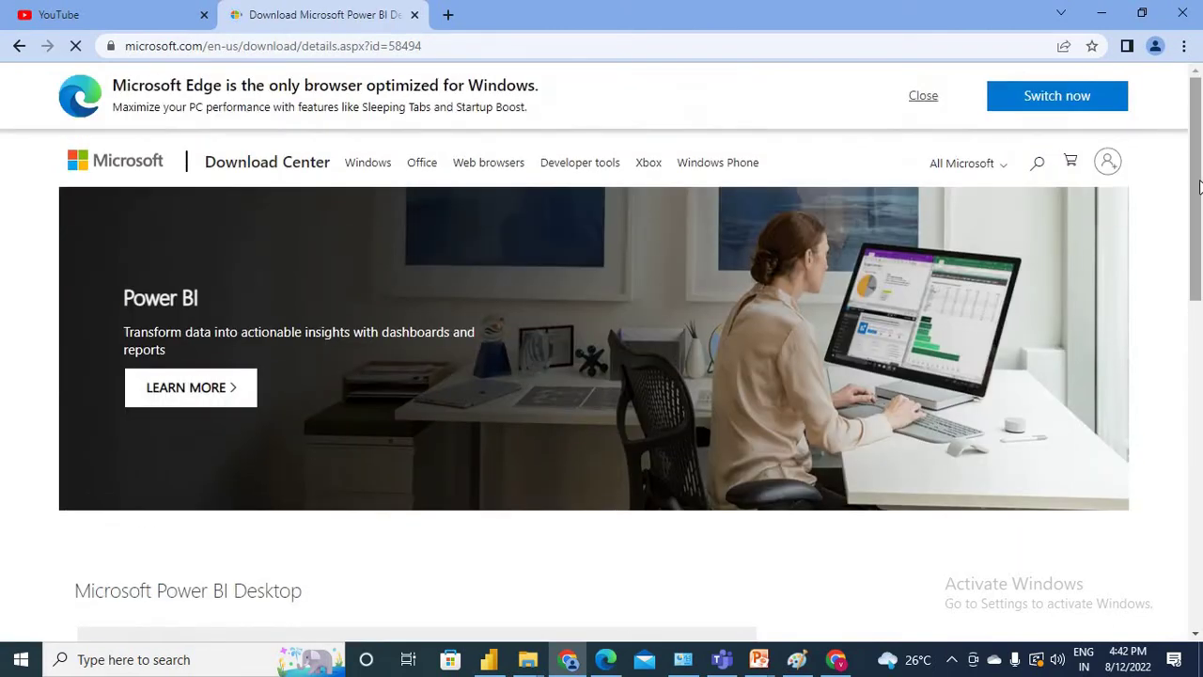
{"action": "left_click_drag", "start_coordinate": [1198, 187], "coordinate": [1198, 281]}
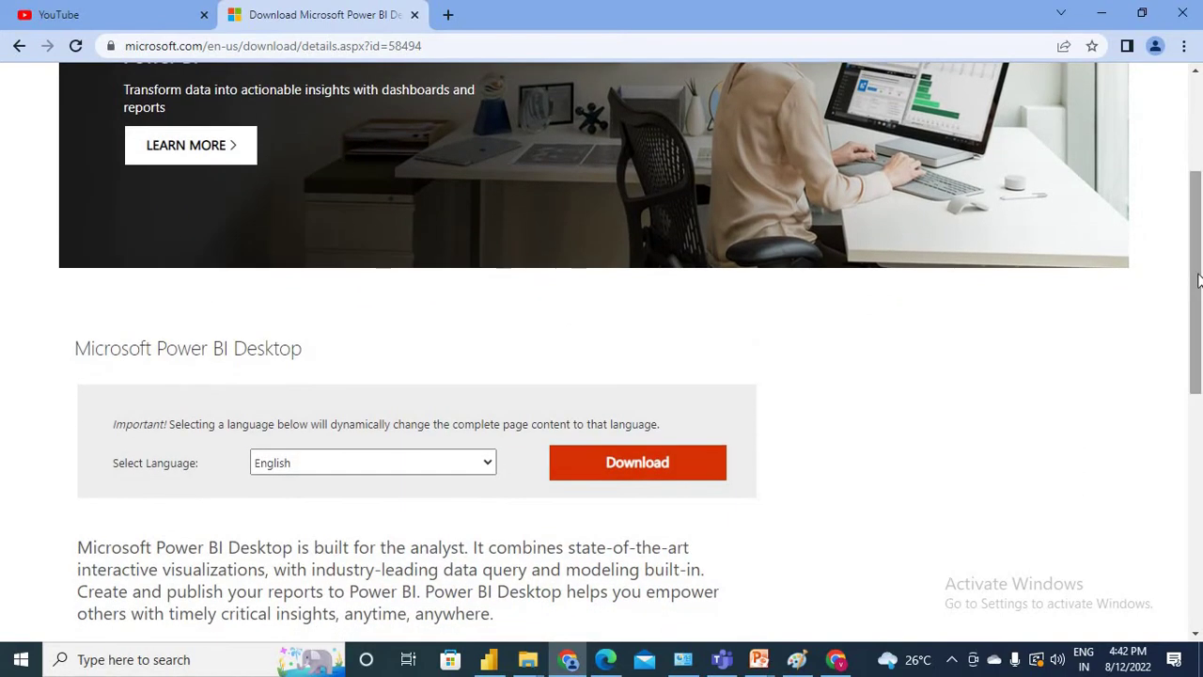
{"action": "scroll", "coordinate": [823, 279], "scroll_direction": "down", "scroll_amount": 2}
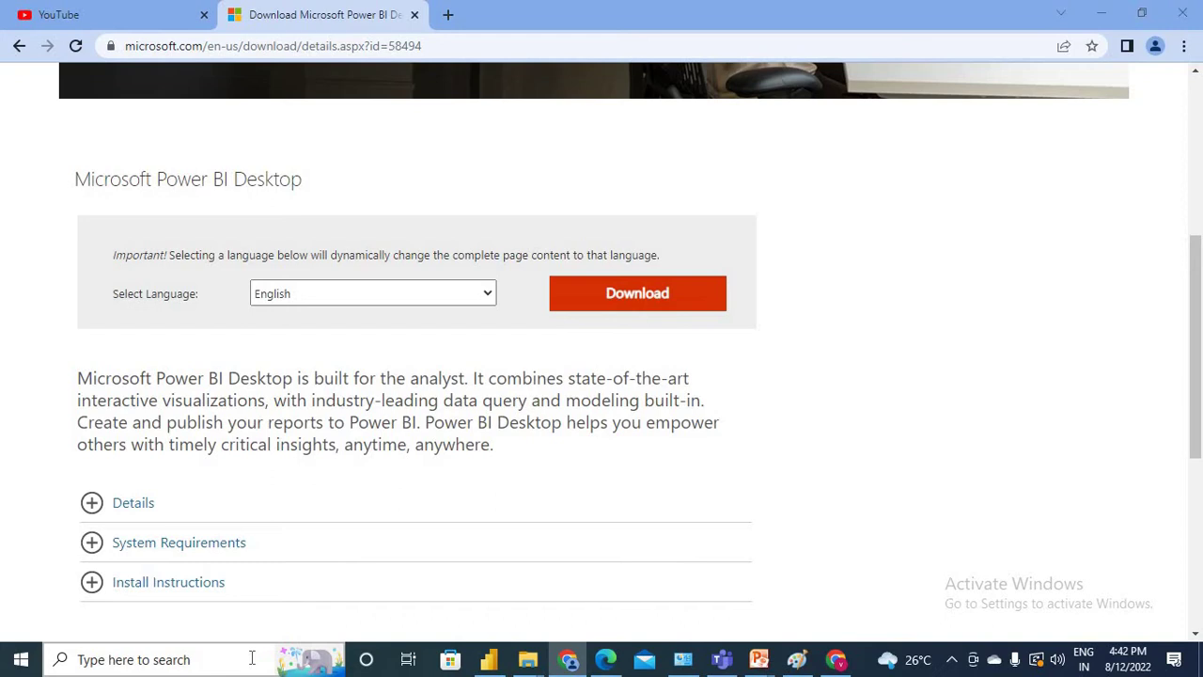
- Search Windows for Power BI and switch to the already open Power BI Desktop report window
{"action": "left_click", "coordinate": [251, 659]}
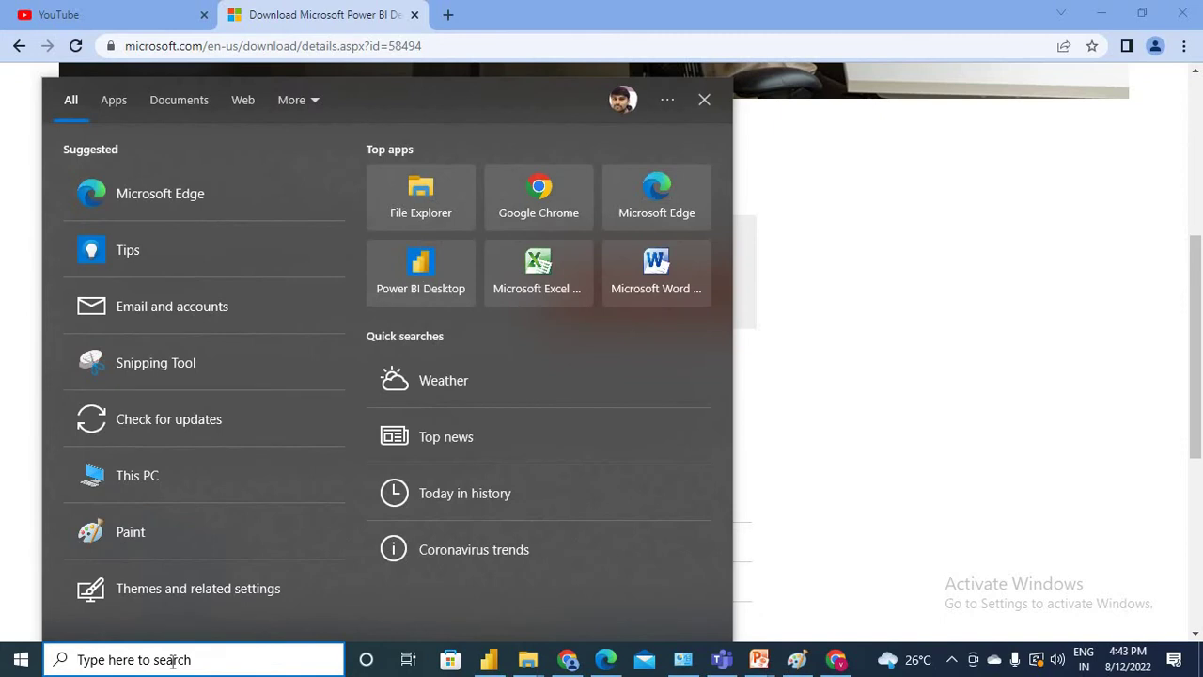
{"action": "type", "text": "POwer BI"}
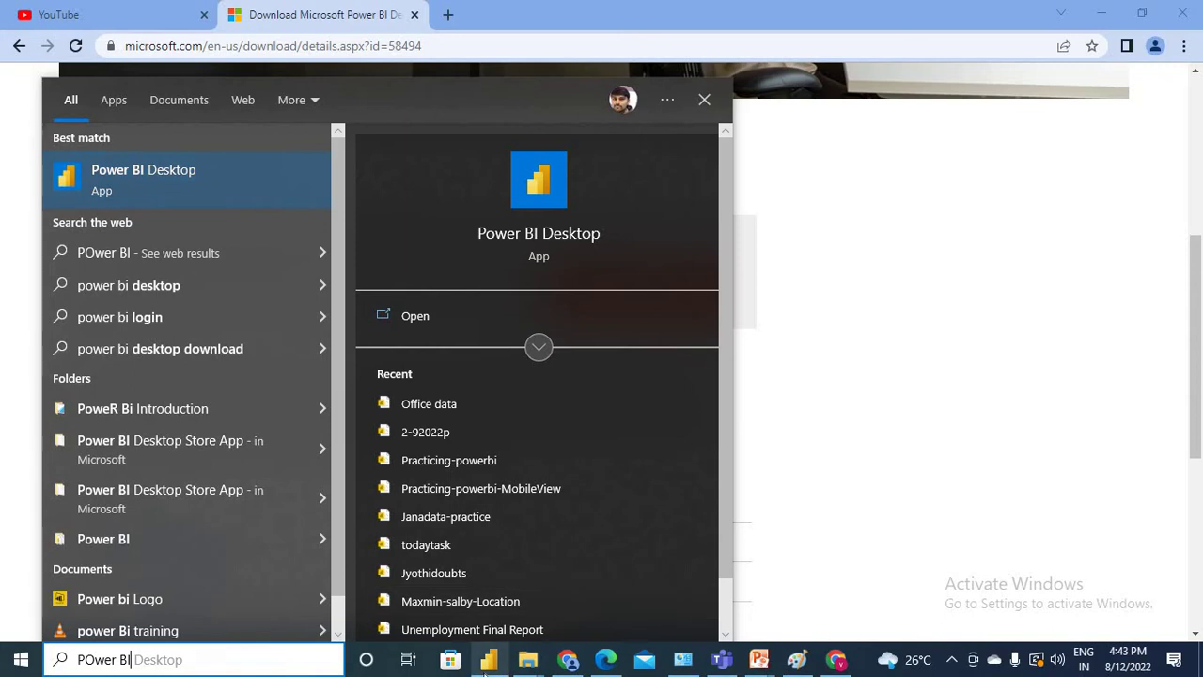
{"action": "left_click", "coordinate": [488, 666]}
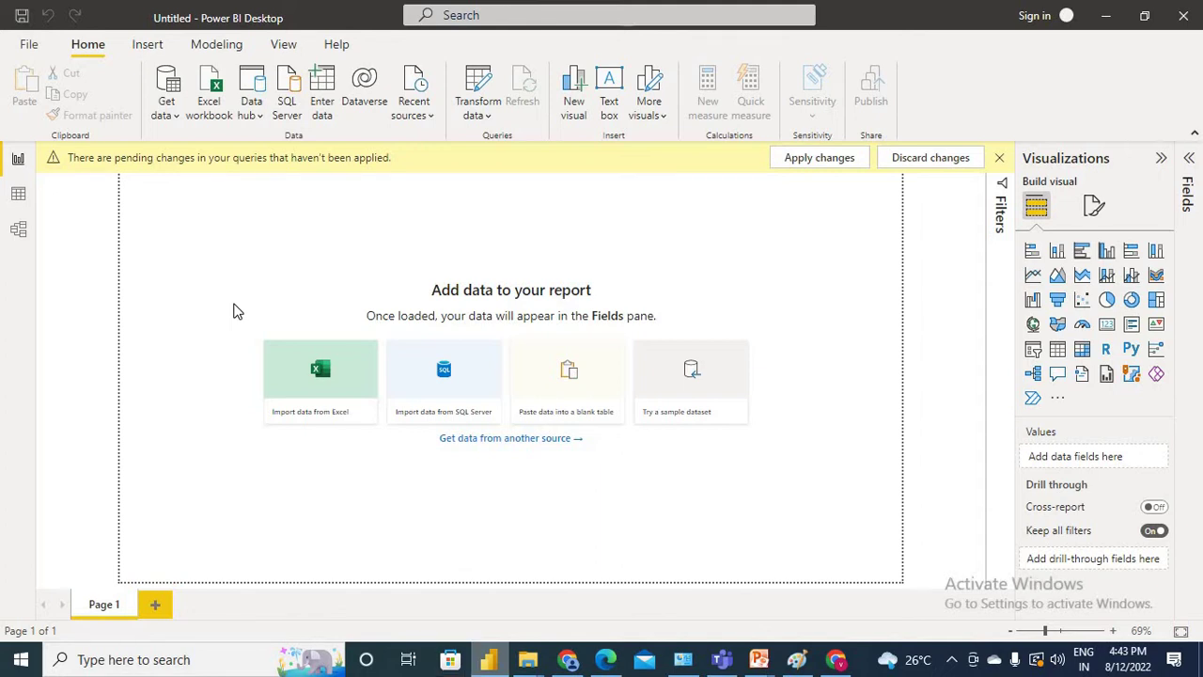
{"action": "key", "text": "super+alt+2"}
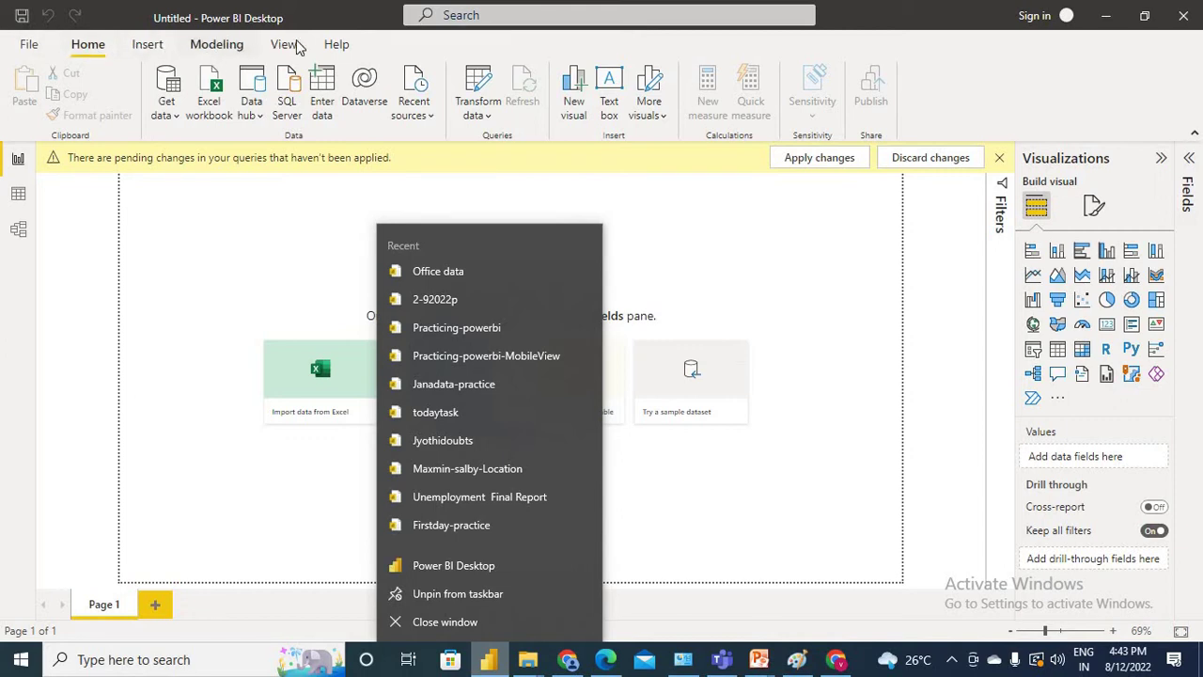
{"action": "left_click", "coordinate": [239, 323]}
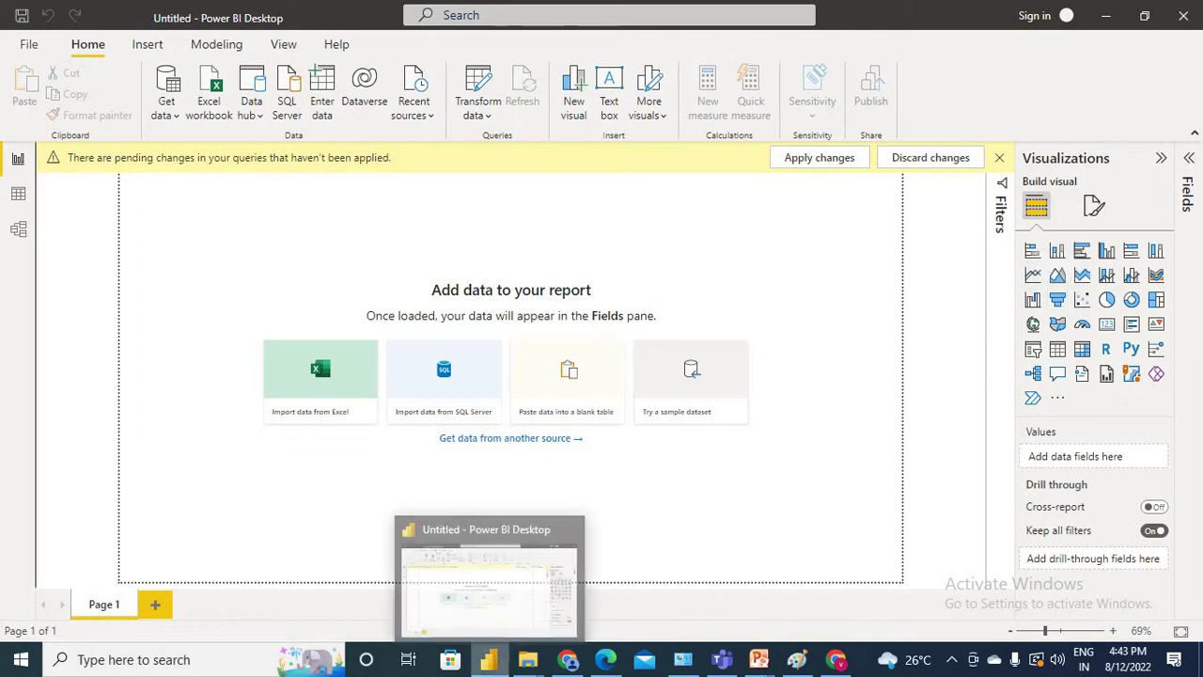
- Switch to the Power BI Introduction presentation in PowerPoint and review the main components slide alongside the Power BI Desktop window
{"action": "mouse_move", "coordinate": [758, 659]}
{"action": "left_click", "coordinate": [675, 588]}
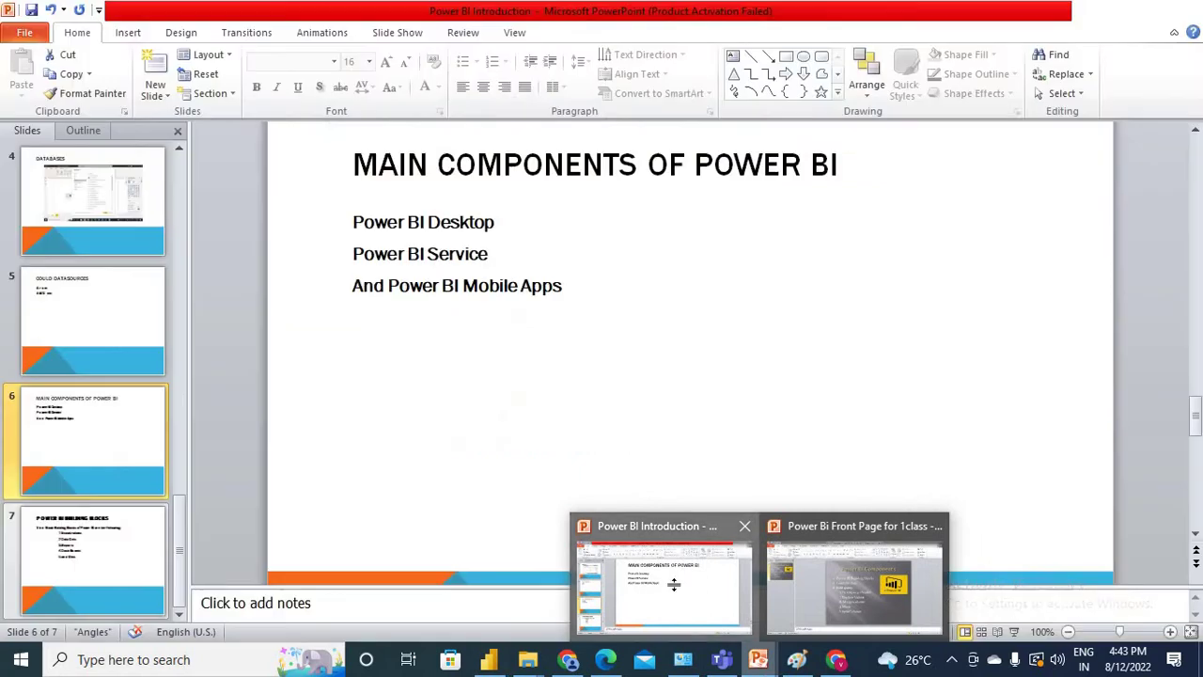
{"action": "left_click_drag", "start_coordinate": [559, 430], "coordinate": [658, 579]}
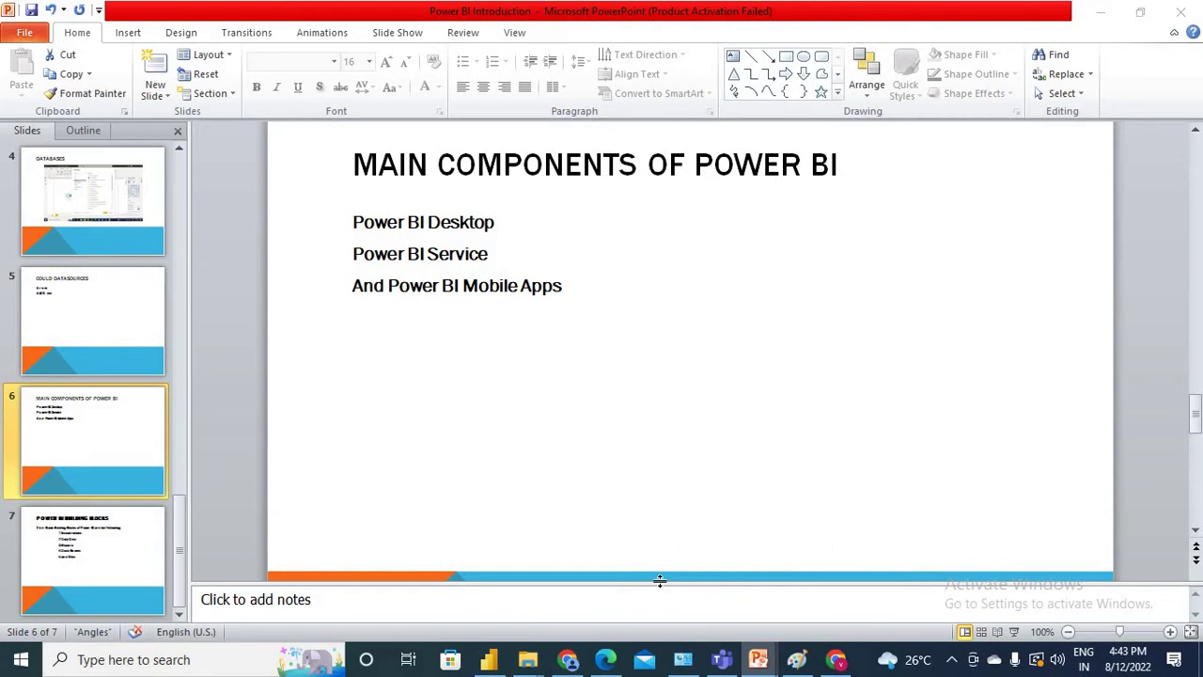
{"action": "key", "text": "alt+Tab"}
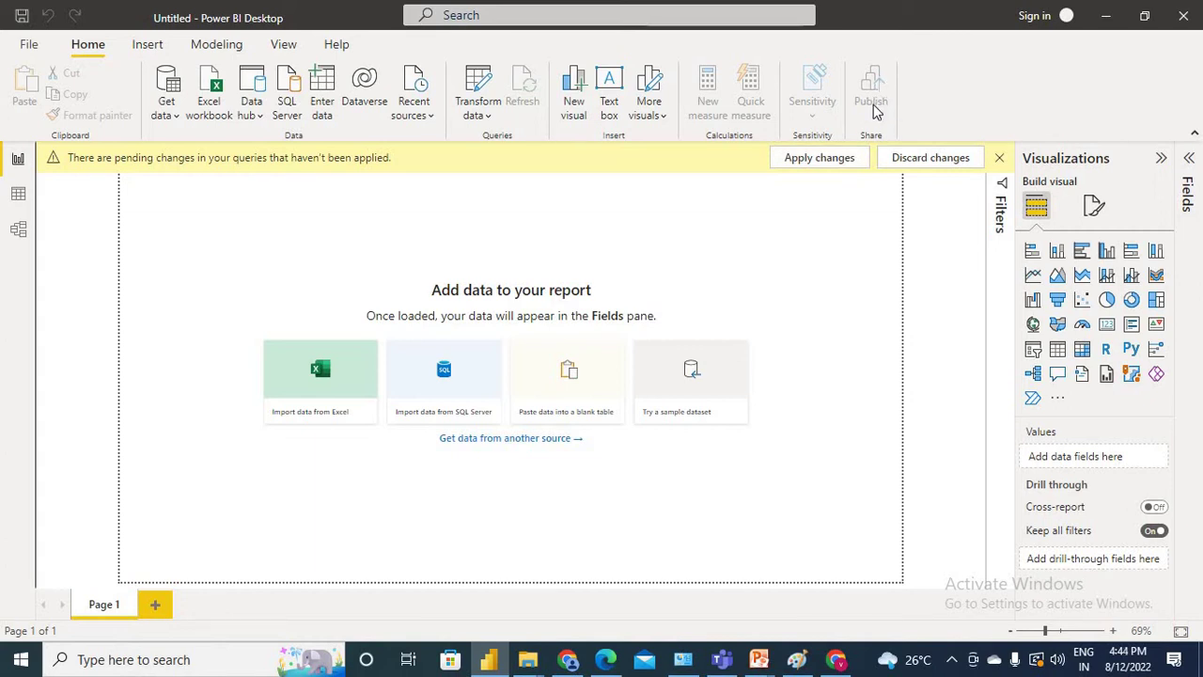
{"action": "key", "text": "alt+Tab"}
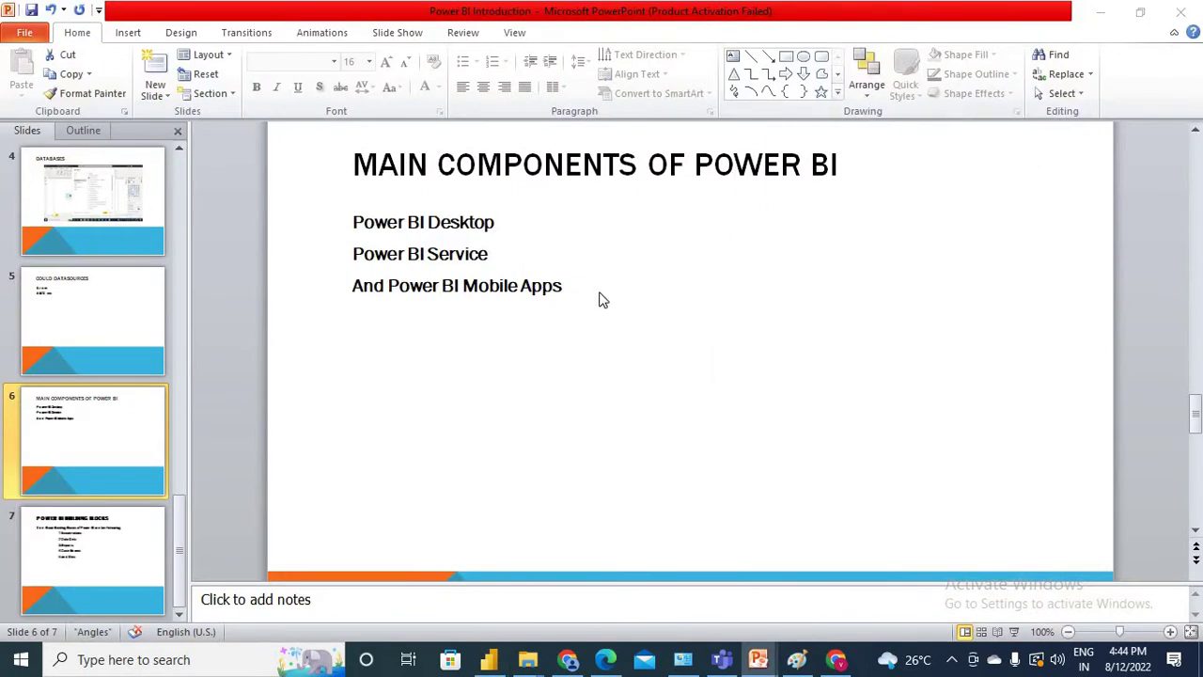
- Switch to Power BI Desktop and display the report page in mobile layout
{"action": "key", "text": "alt+Tab"}
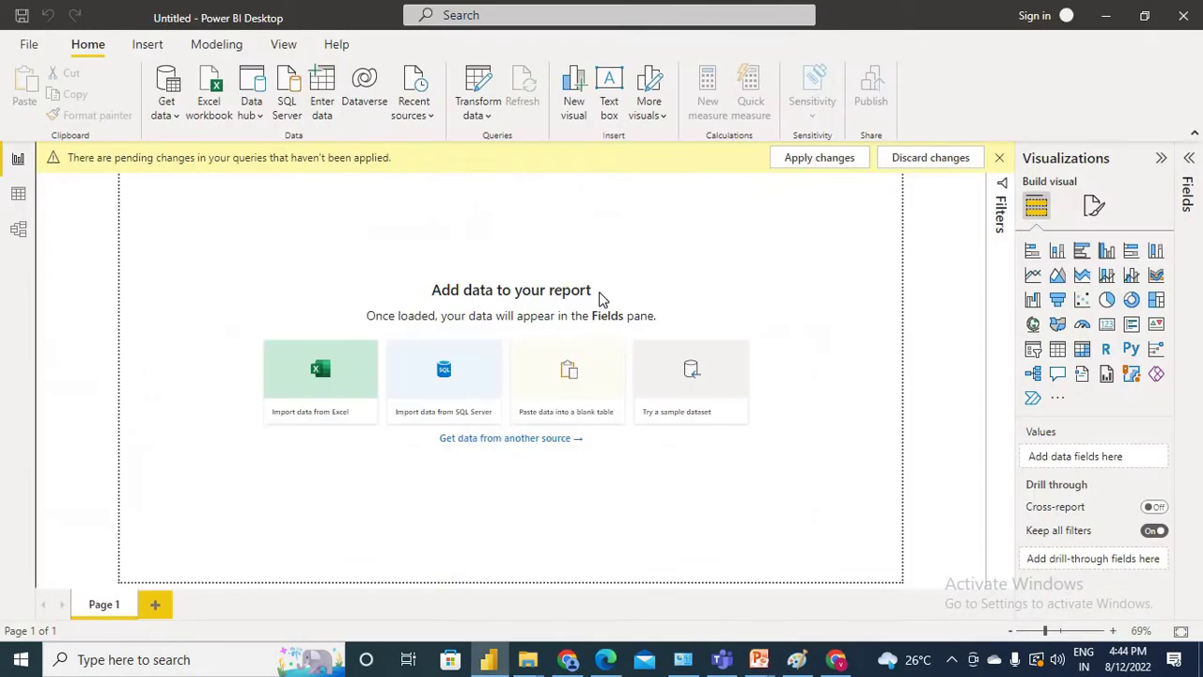
{"action": "left_click", "coordinate": [283, 44]}
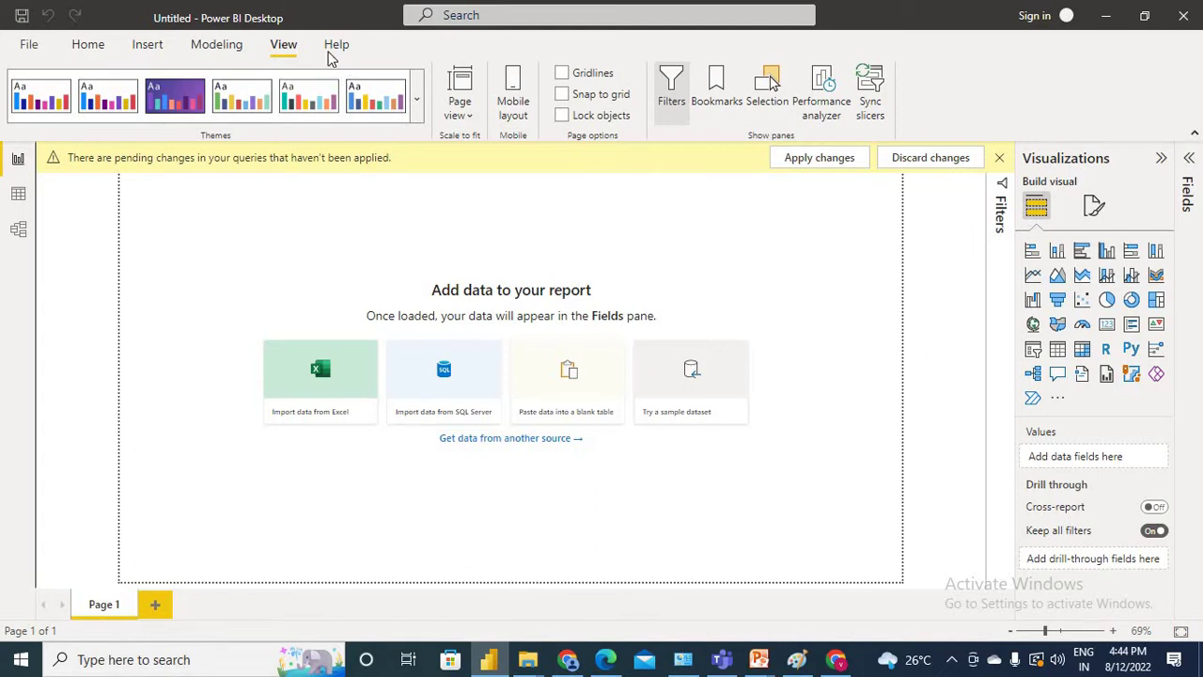
{"action": "left_click", "coordinate": [512, 106]}
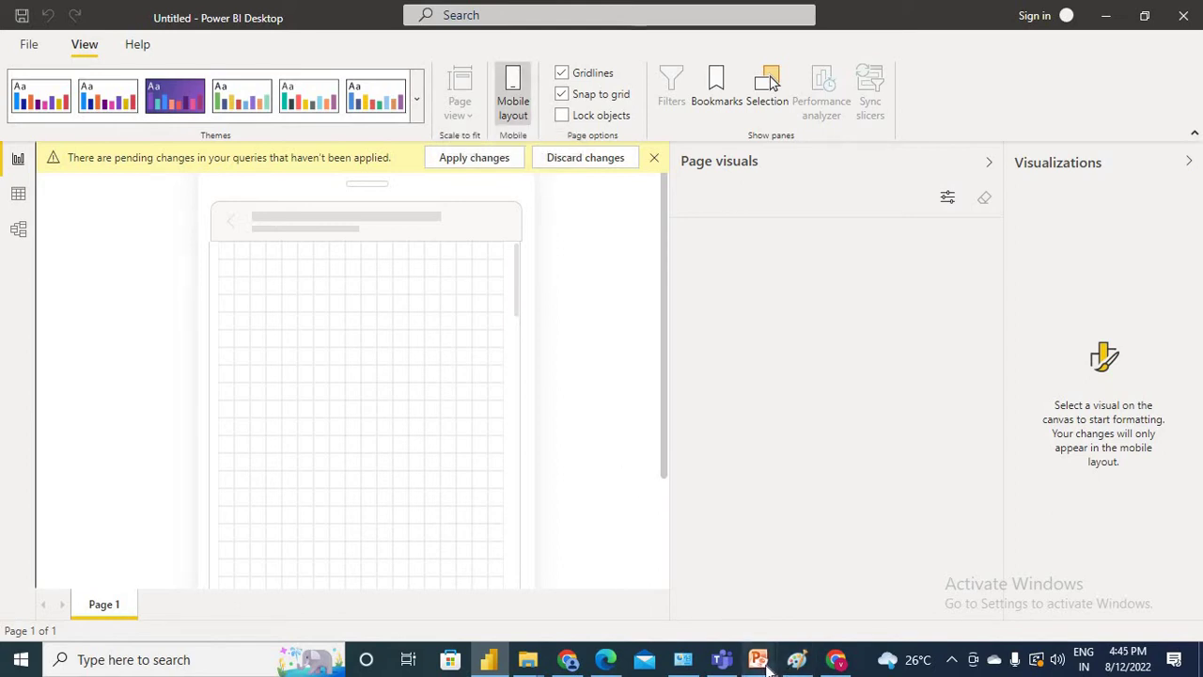
- Switch back to the Power BI Introduction presentation in PowerPoint and show slide 7 on the Power BI building blocks
{"action": "mouse_move", "coordinate": [759, 659]}
{"action": "left_click", "coordinate": [660, 574]}
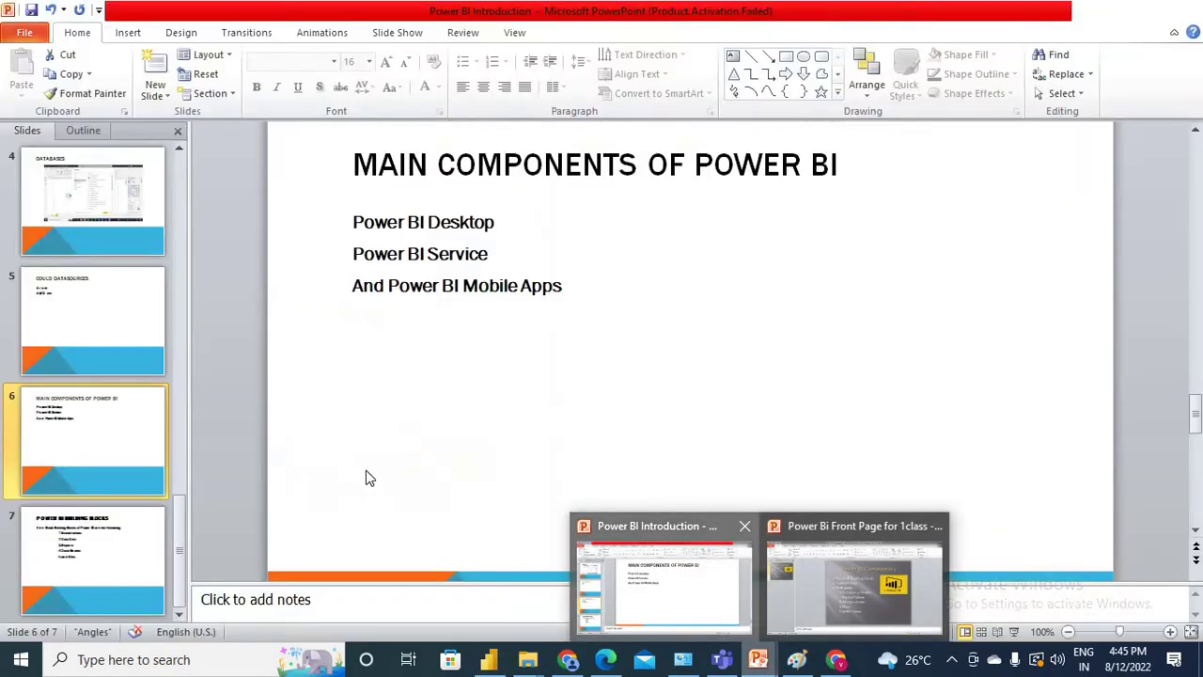
{"action": "left_click", "coordinate": [97, 534]}
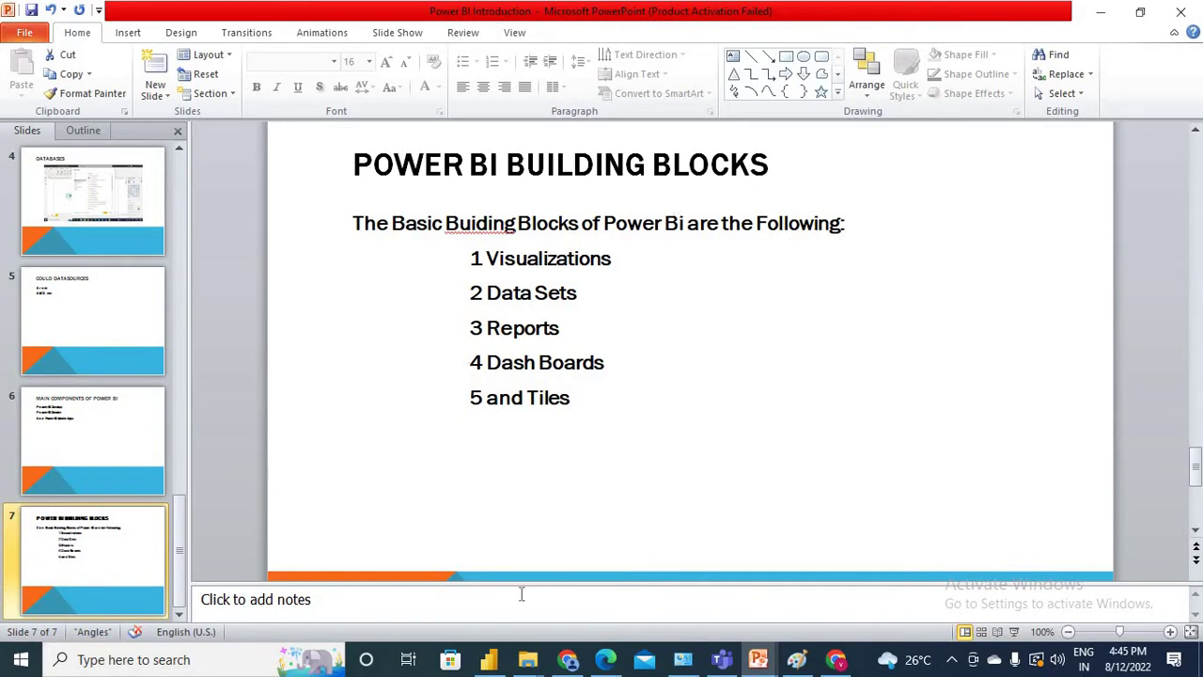
- Compare the building blocks slide with the Power BI Desktop report window, examining visualizations and the Data Sets entry
{"action": "left_click", "coordinate": [488, 661]}
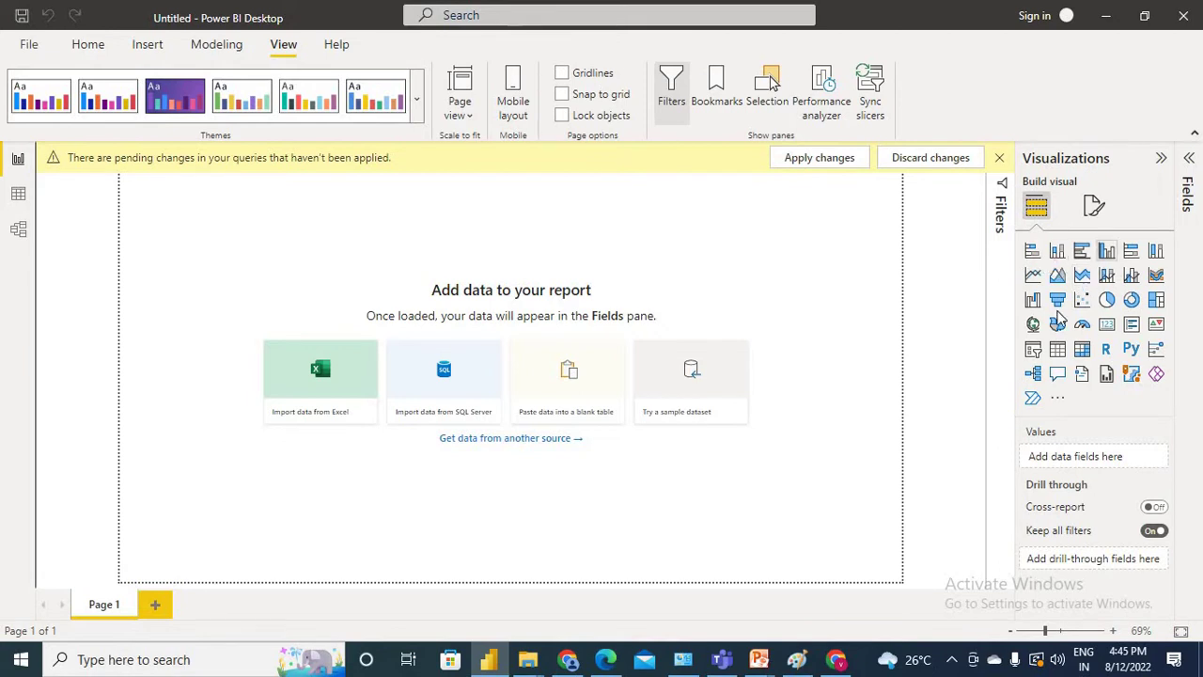
{"action": "key", "text": "alt+Tab"}
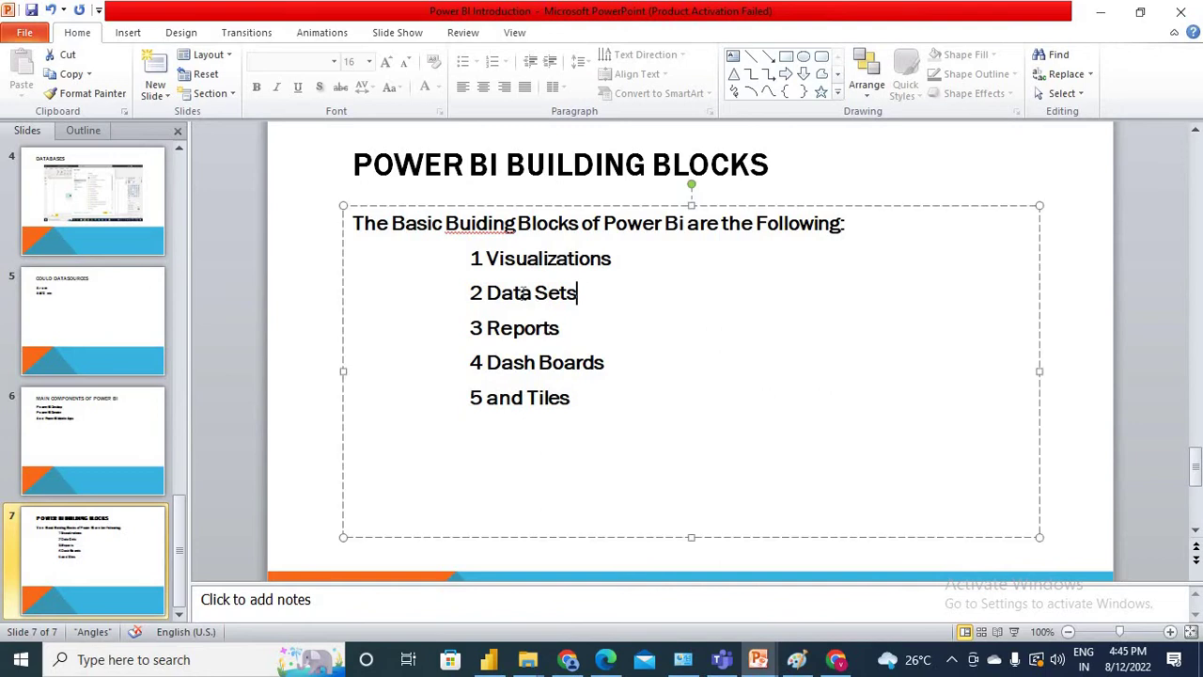
{"action": "left_click_drag", "start_coordinate": [582, 292], "coordinate": [487, 294]}
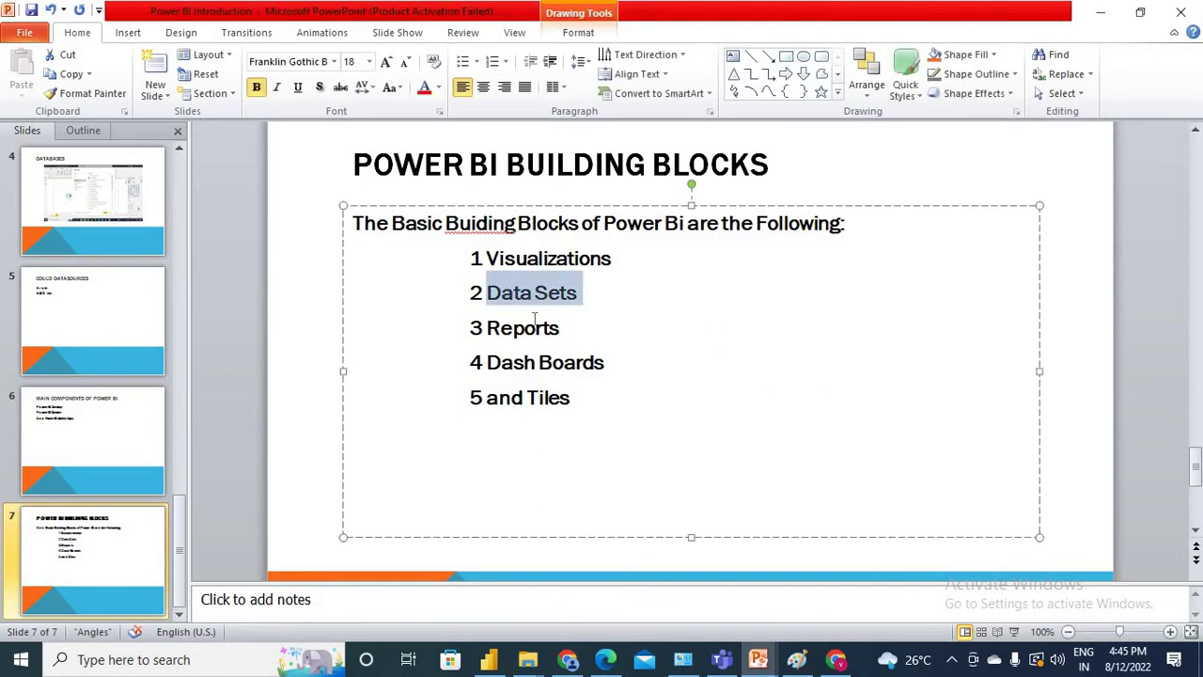
{"action": "left_click", "coordinate": [531, 302]}
{"action": "key", "text": "alt+Tab"}
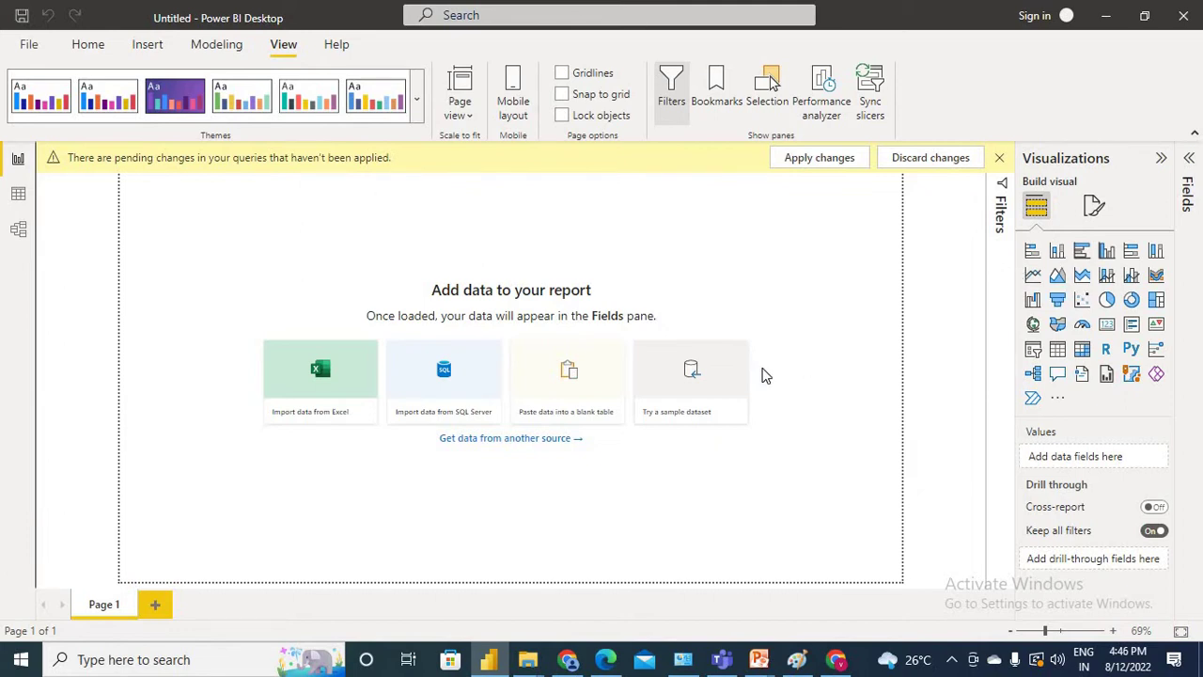
{"action": "key", "text": "alt+Tab"}
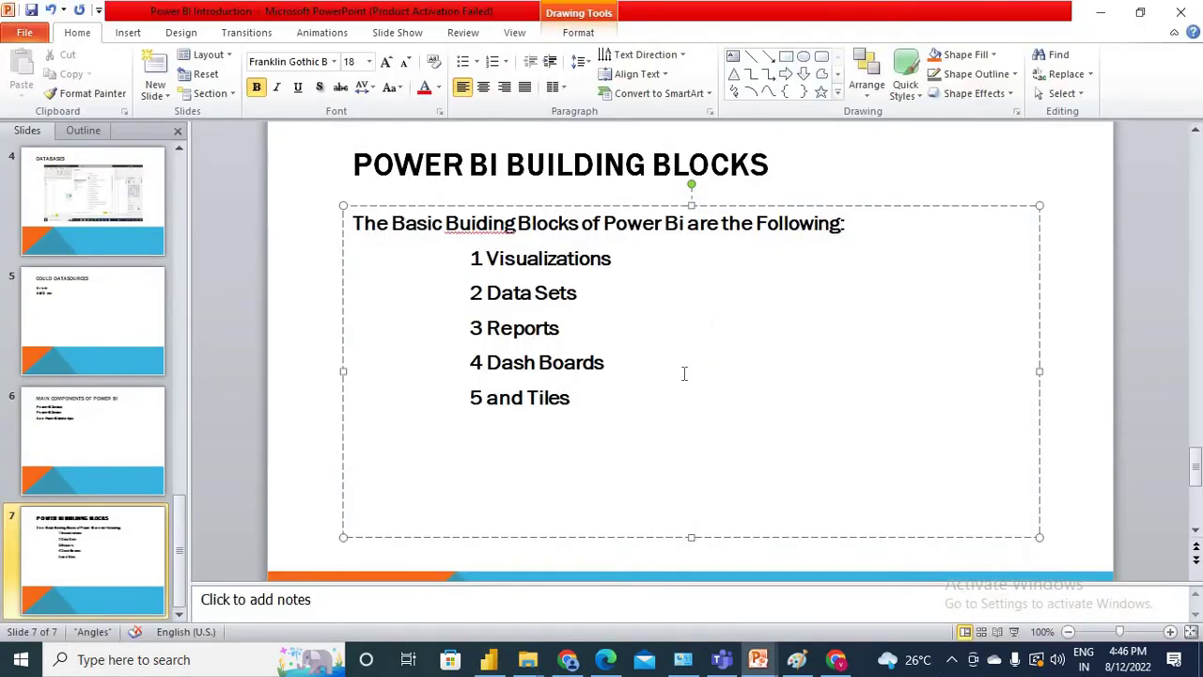
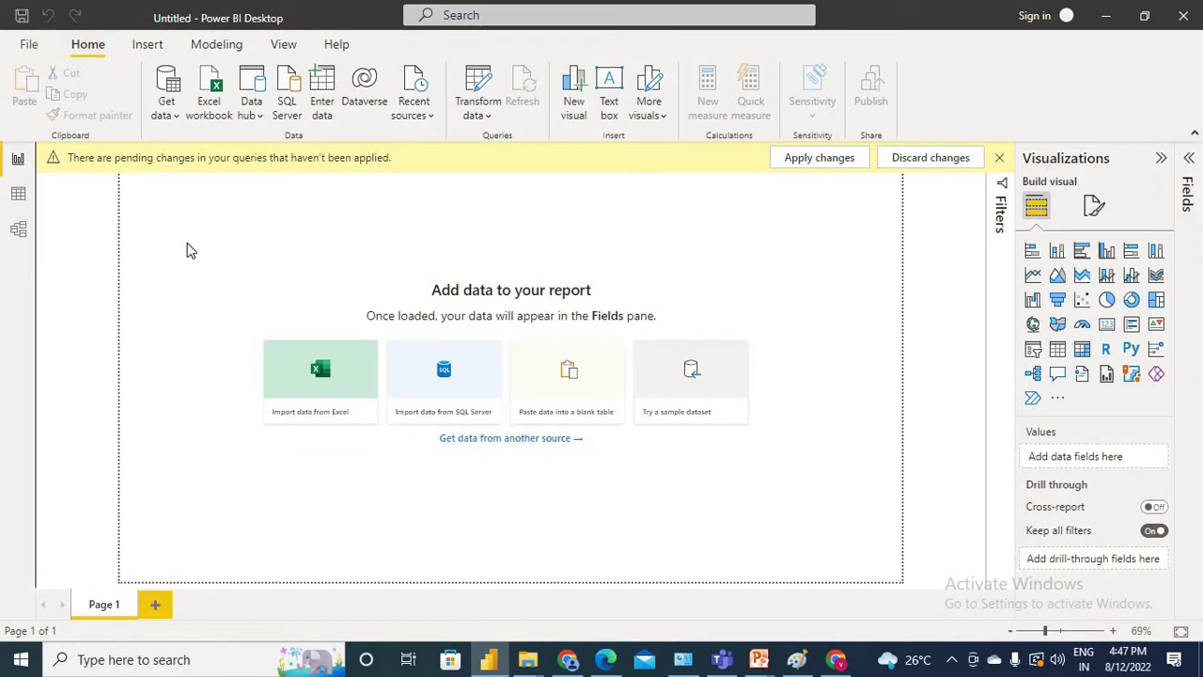
- Browse all Get Data connectors by category: File, Database, Power Platform, Azure, Online Services and Other, and close the list without connecting
{"action": "left_click", "coordinate": [174, 115]}
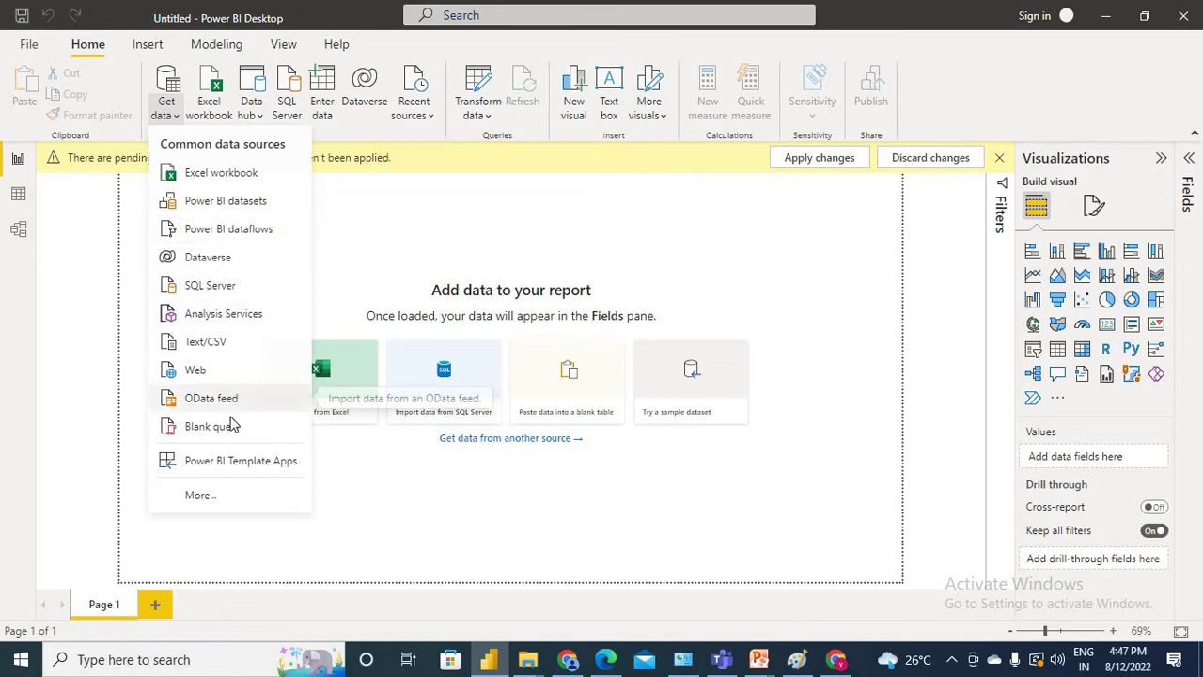
{"action": "left_click", "coordinate": [199, 495]}
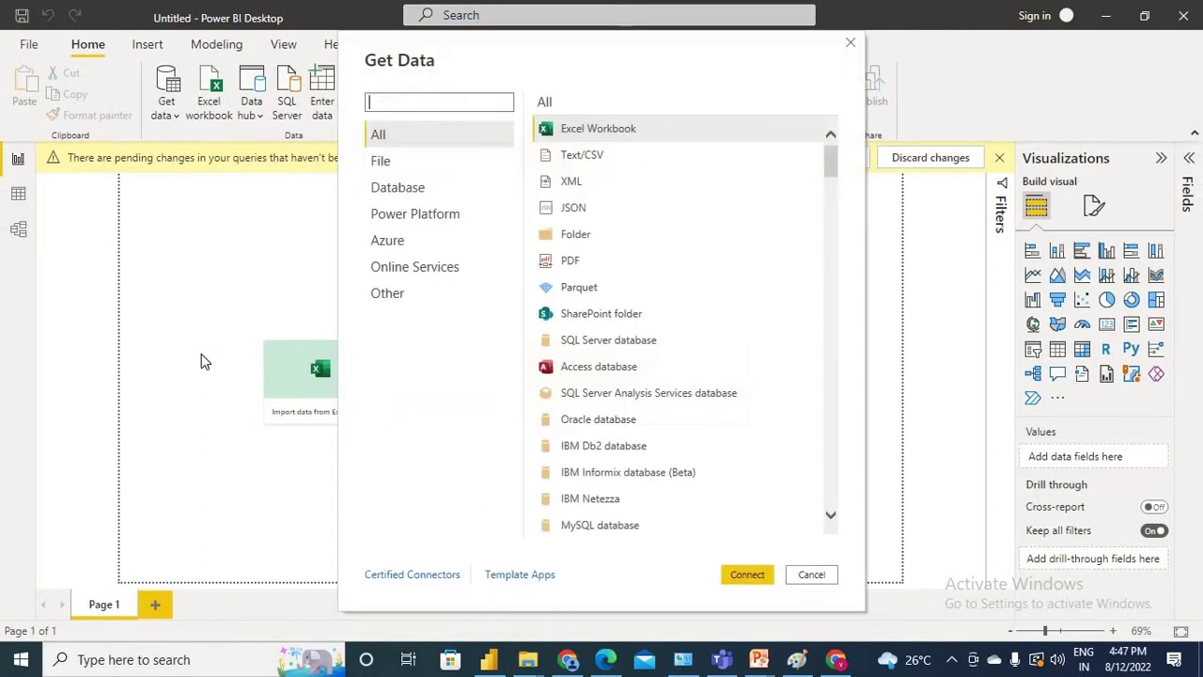
{"action": "left_click", "coordinate": [410, 164]}
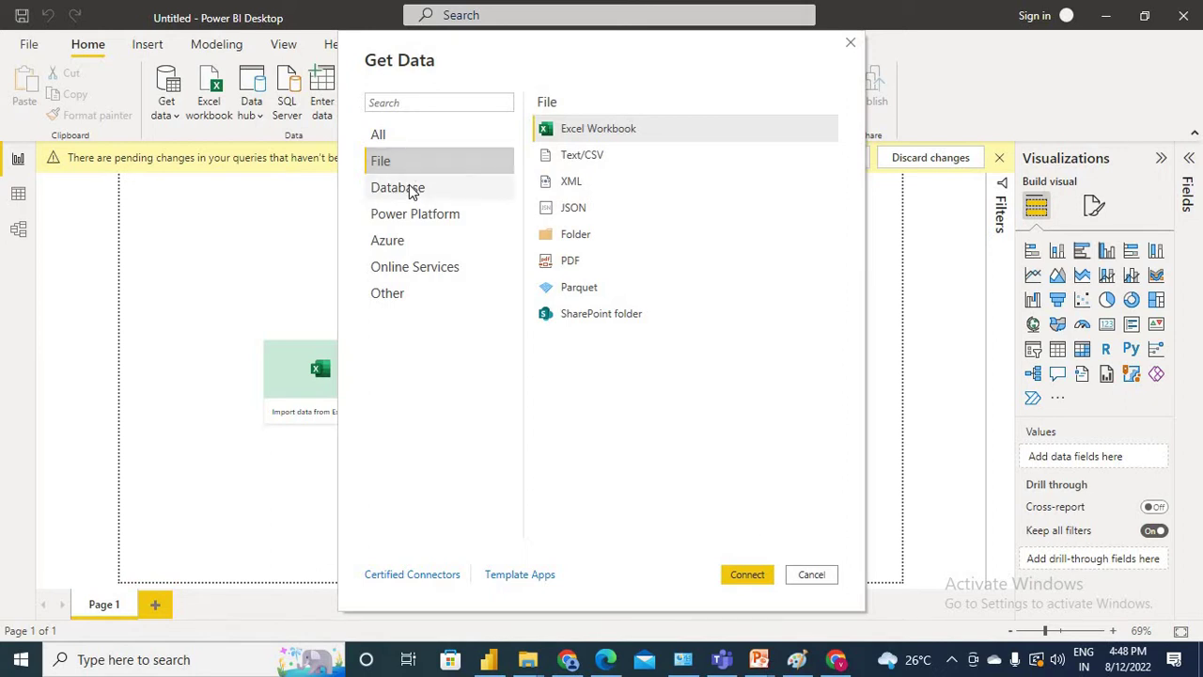
{"action": "left_click", "coordinate": [409, 186]}
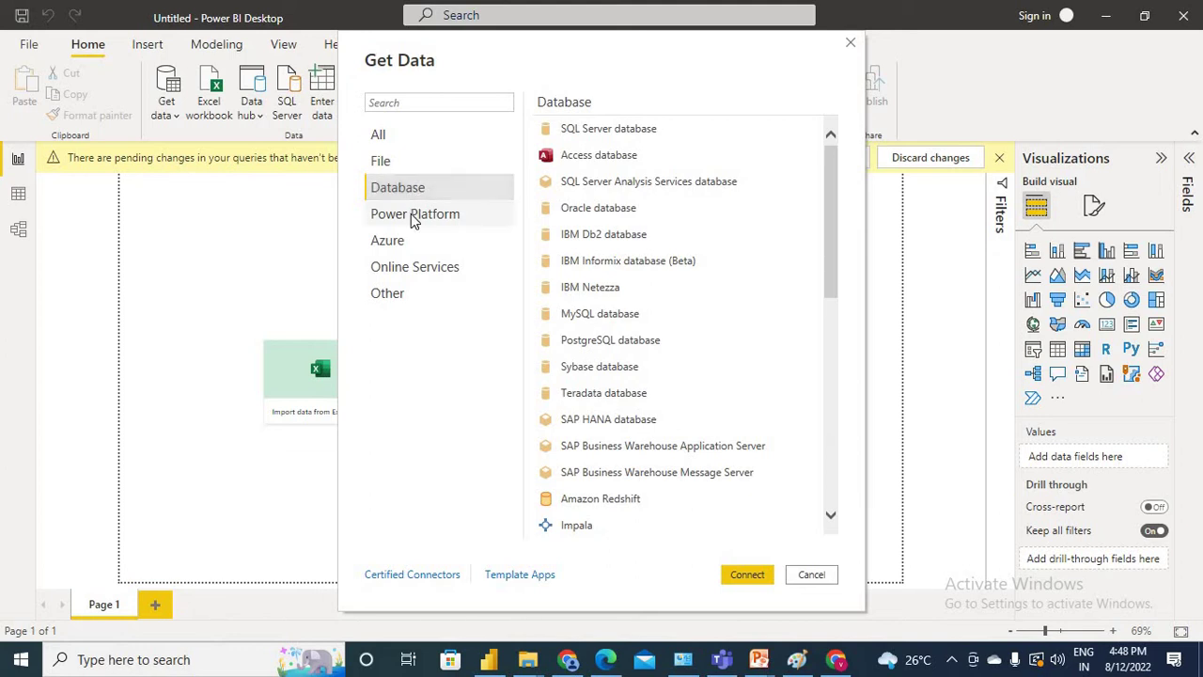
{"action": "left_click", "coordinate": [415, 216]}
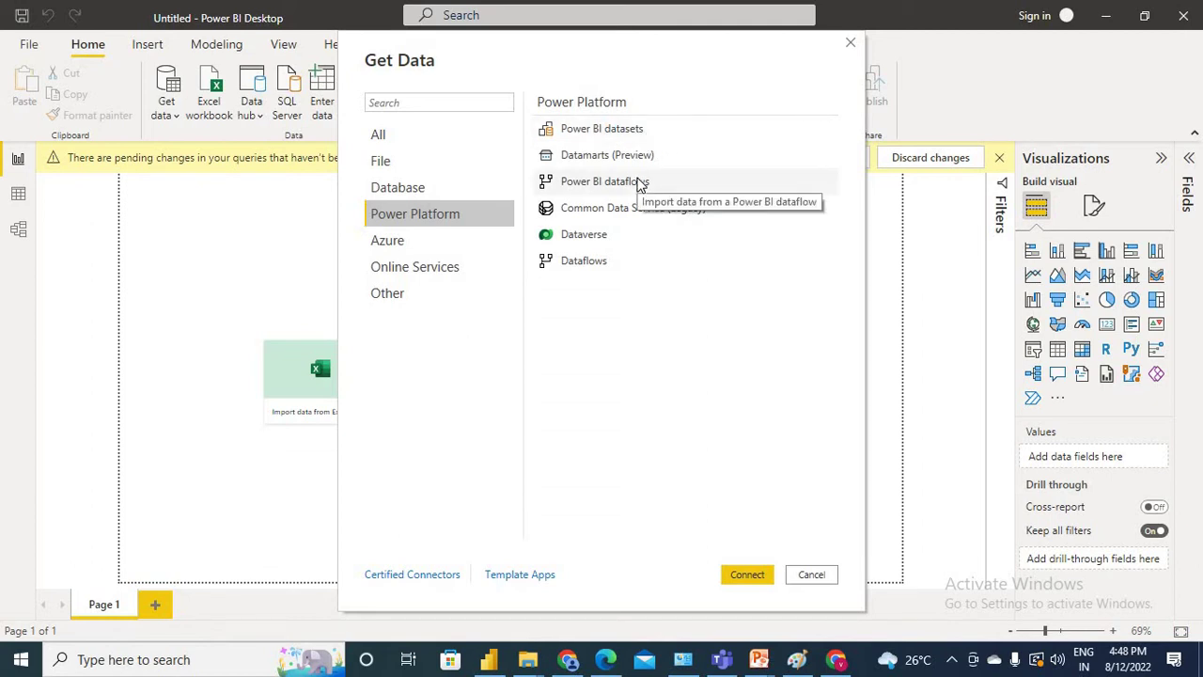
{"action": "left_click", "coordinate": [407, 242]}
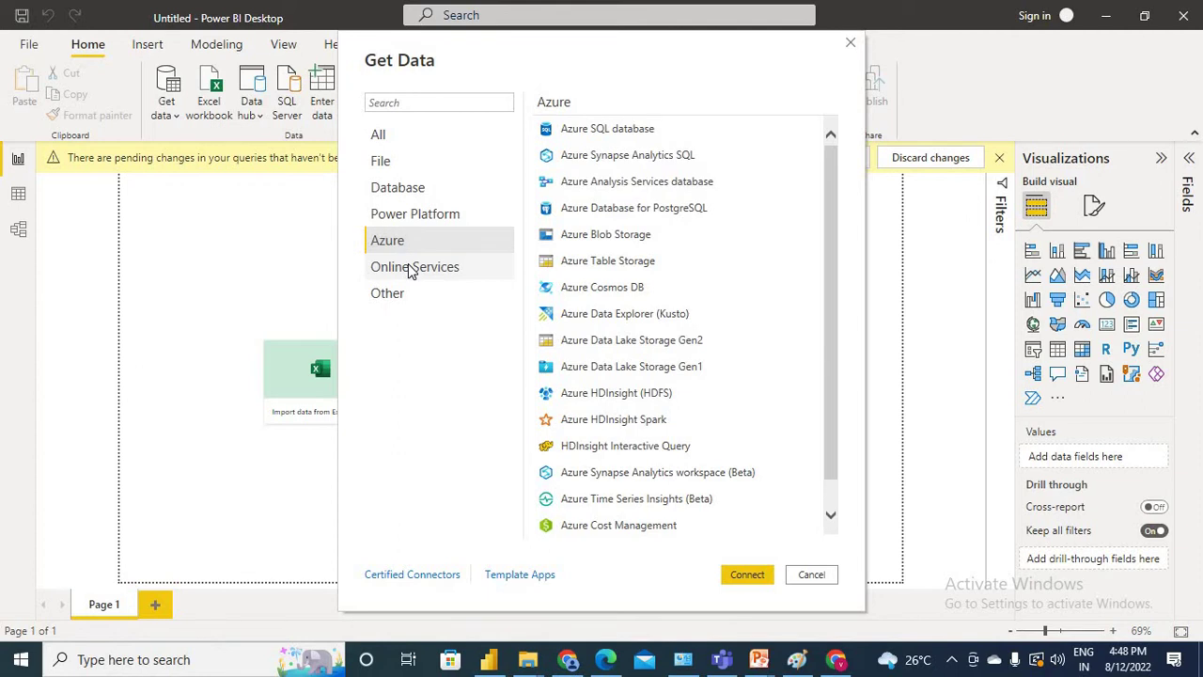
{"action": "left_click", "coordinate": [410, 268]}
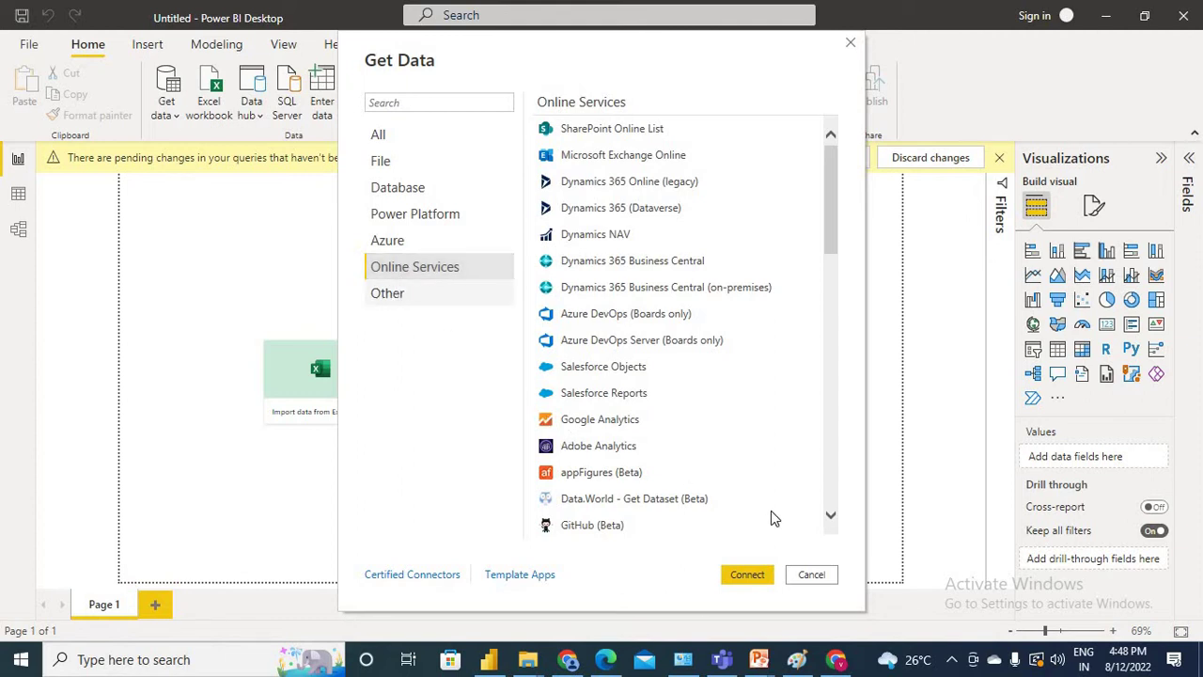
{"action": "key", "text": "Down"}
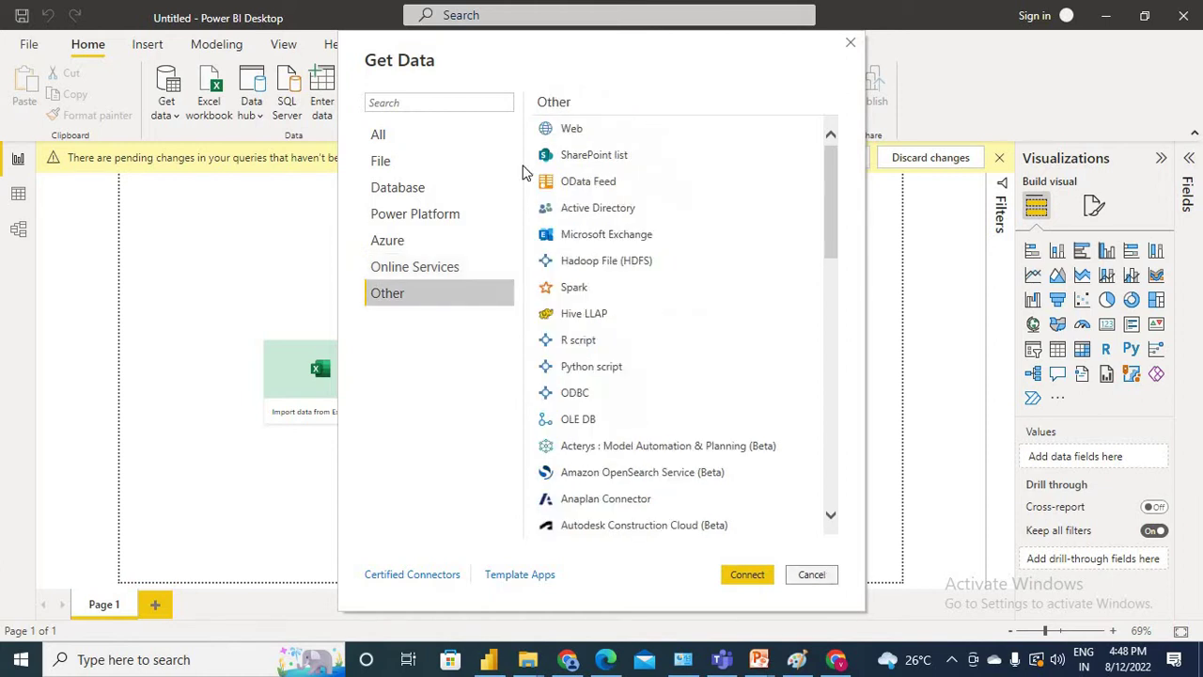
{"action": "left_click", "coordinate": [810, 574]}
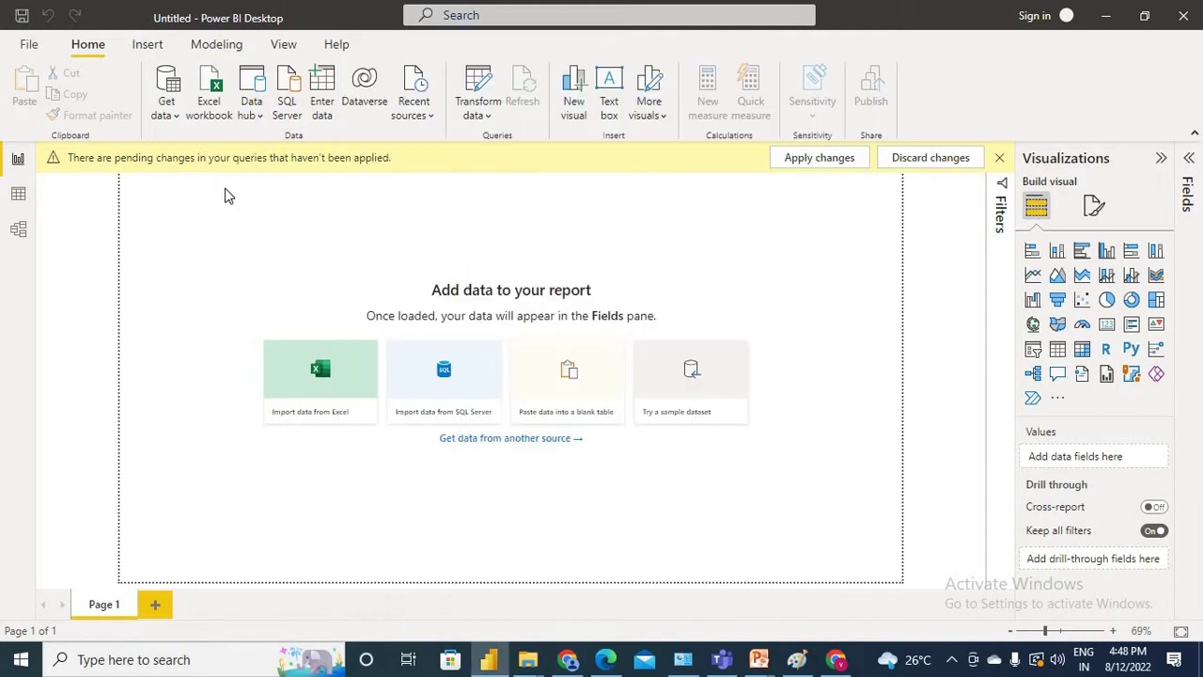
- Connect to the SampleData Excel workbook in the Documents folder as a data source
{"action": "left_click", "coordinate": [170, 113]}
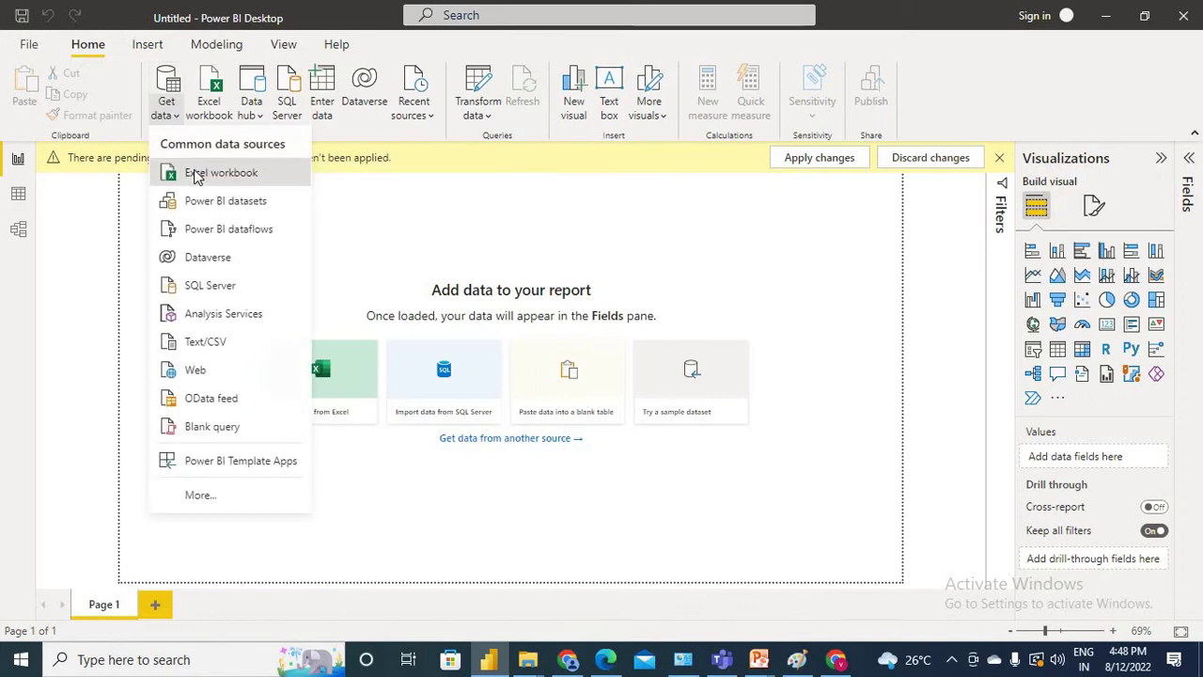
{"action": "left_click", "coordinate": [196, 174]}
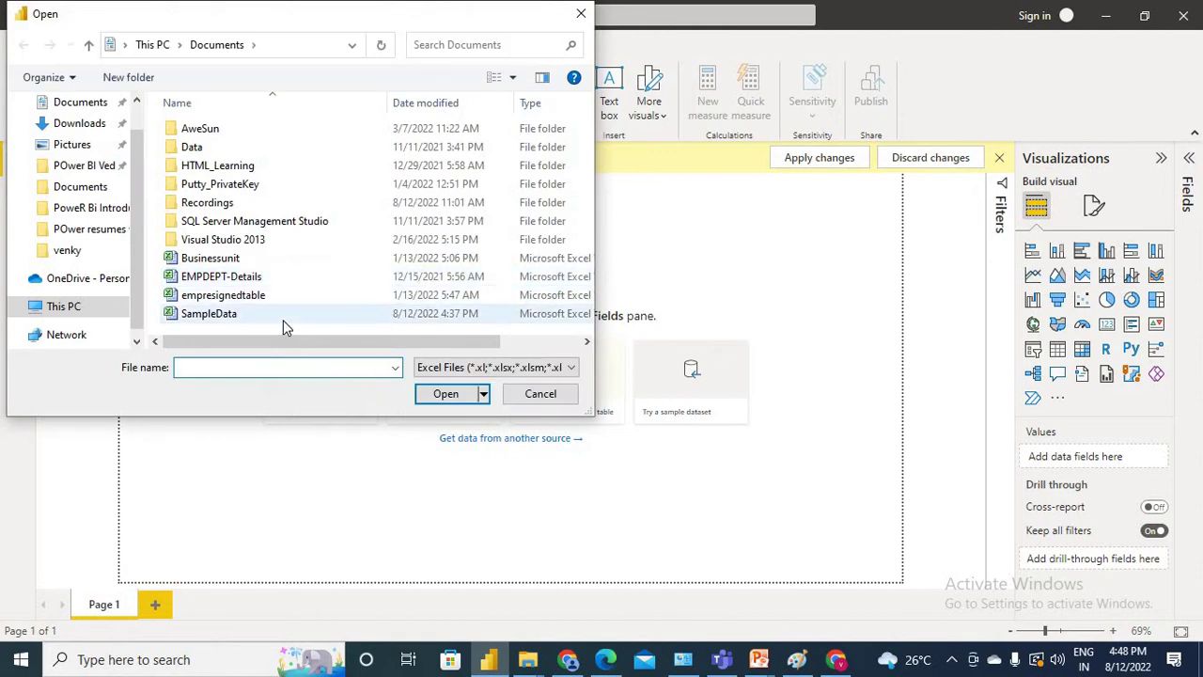
{"action": "left_click", "coordinate": [283, 319]}
{"action": "left_click", "coordinate": [458, 401]}
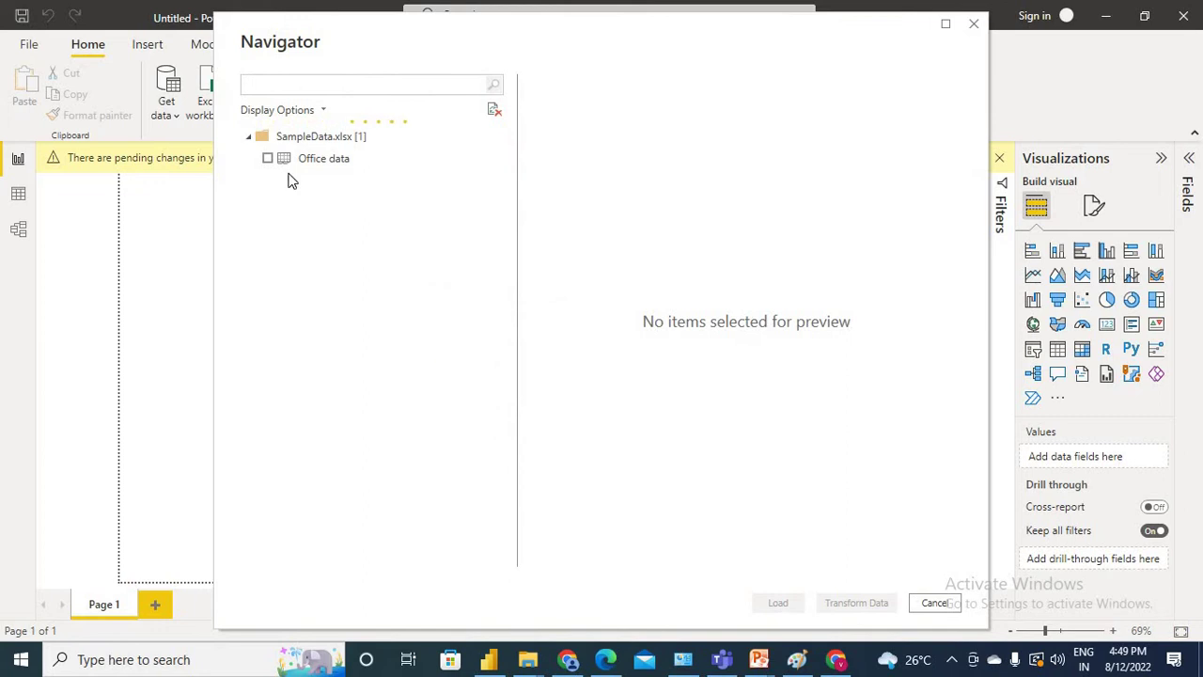
- Select the Office data sheet, open it for transformation in Power Query Editor, and maximize the editor window
{"action": "left_click", "coordinate": [268, 160]}
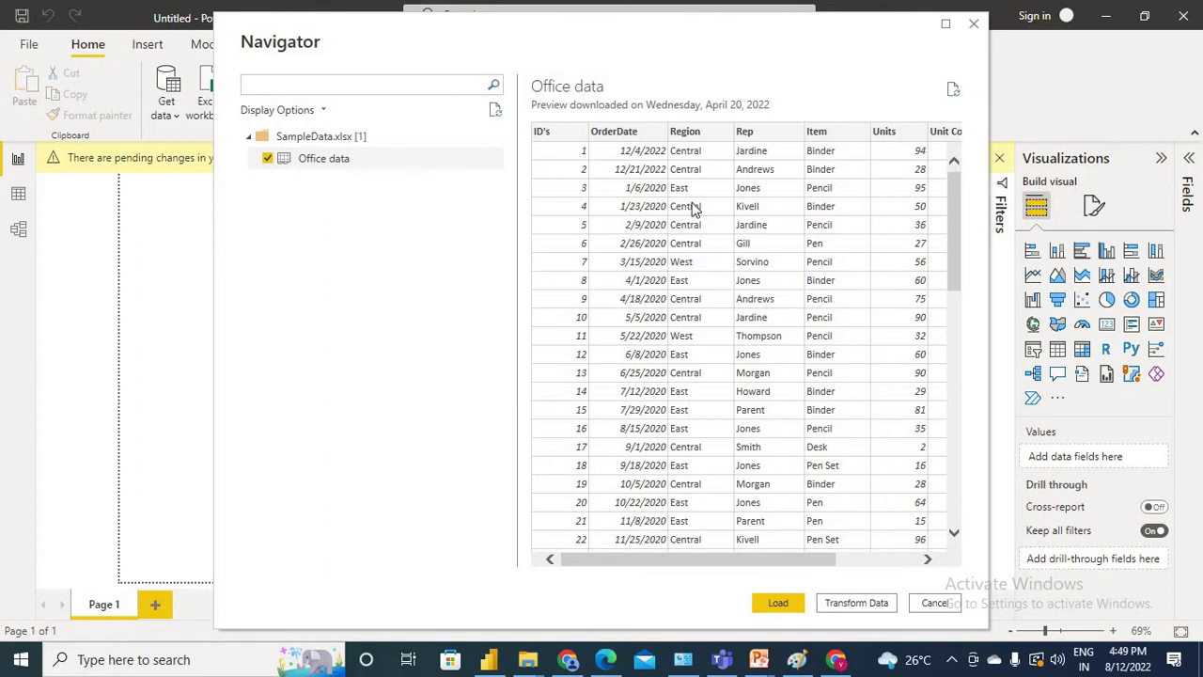
{"action": "left_click", "coordinate": [879, 558]}
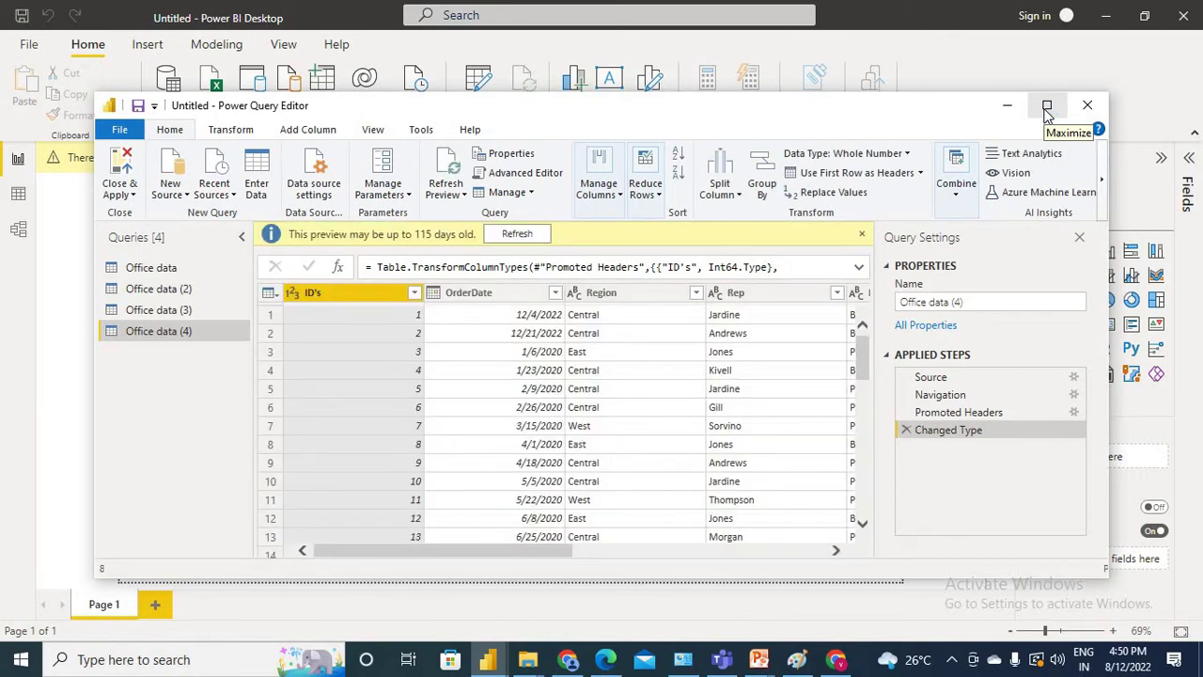
{"action": "left_click", "coordinate": [1046, 106]}
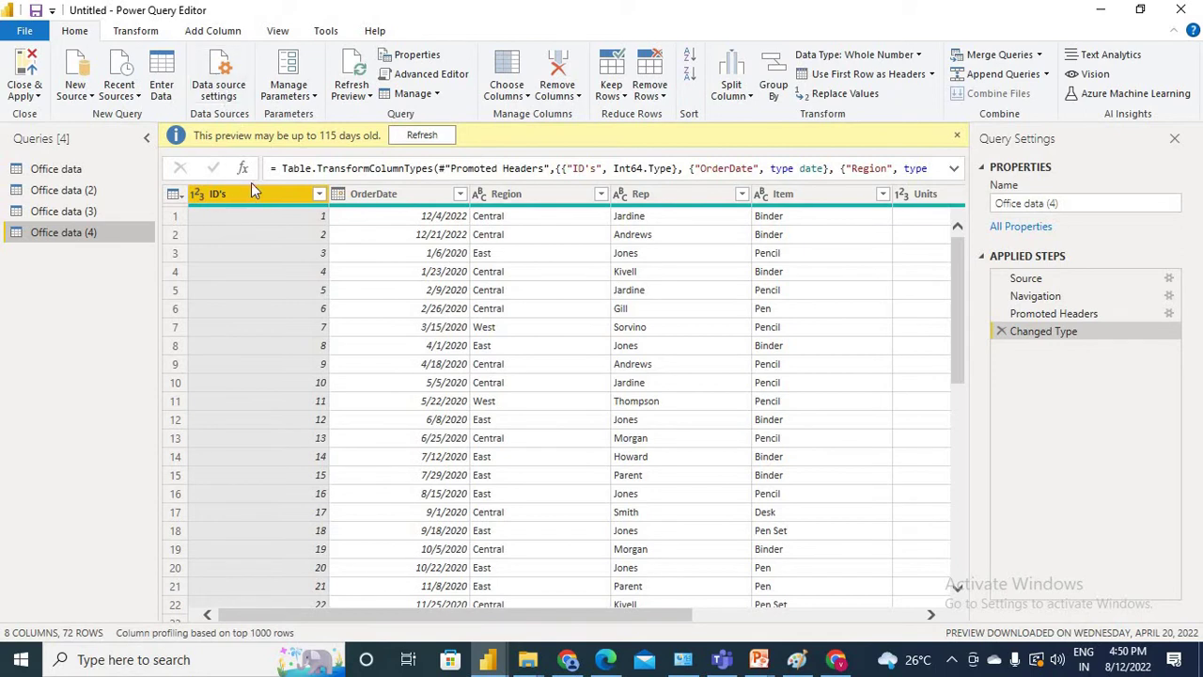
- Examine the Transform commands and the available column operations for the ID's, OrderDate and Region columns
{"action": "left_click", "coordinate": [126, 29]}
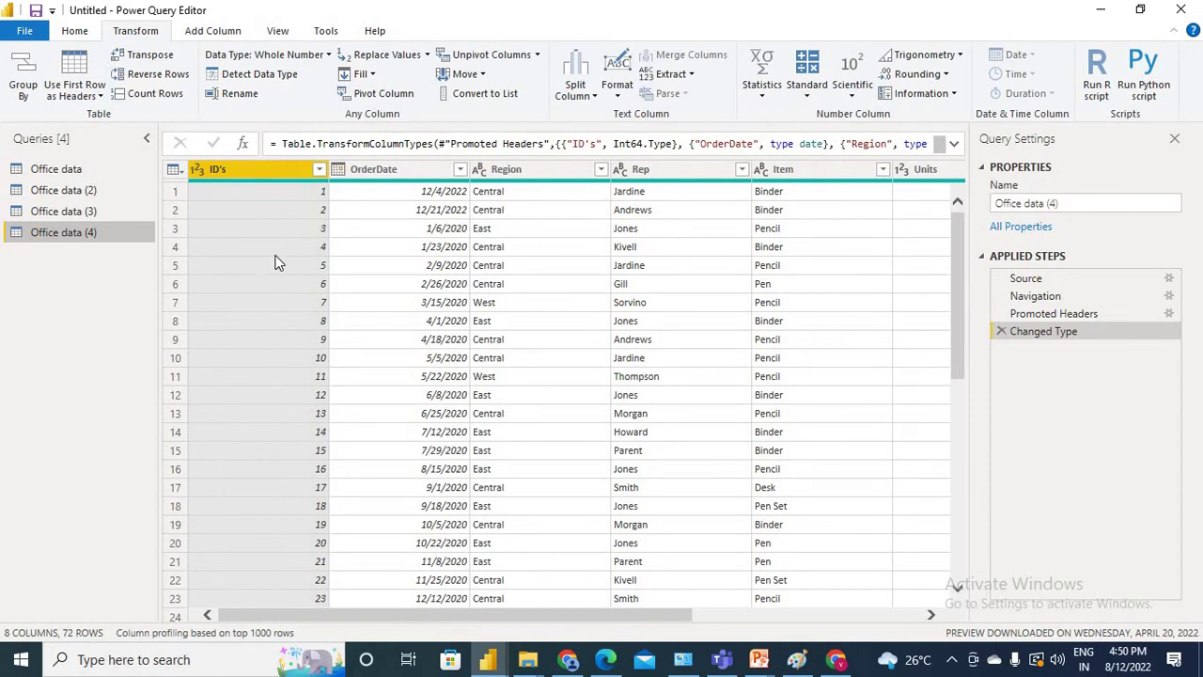
{"action": "left_click", "coordinate": [285, 211]}
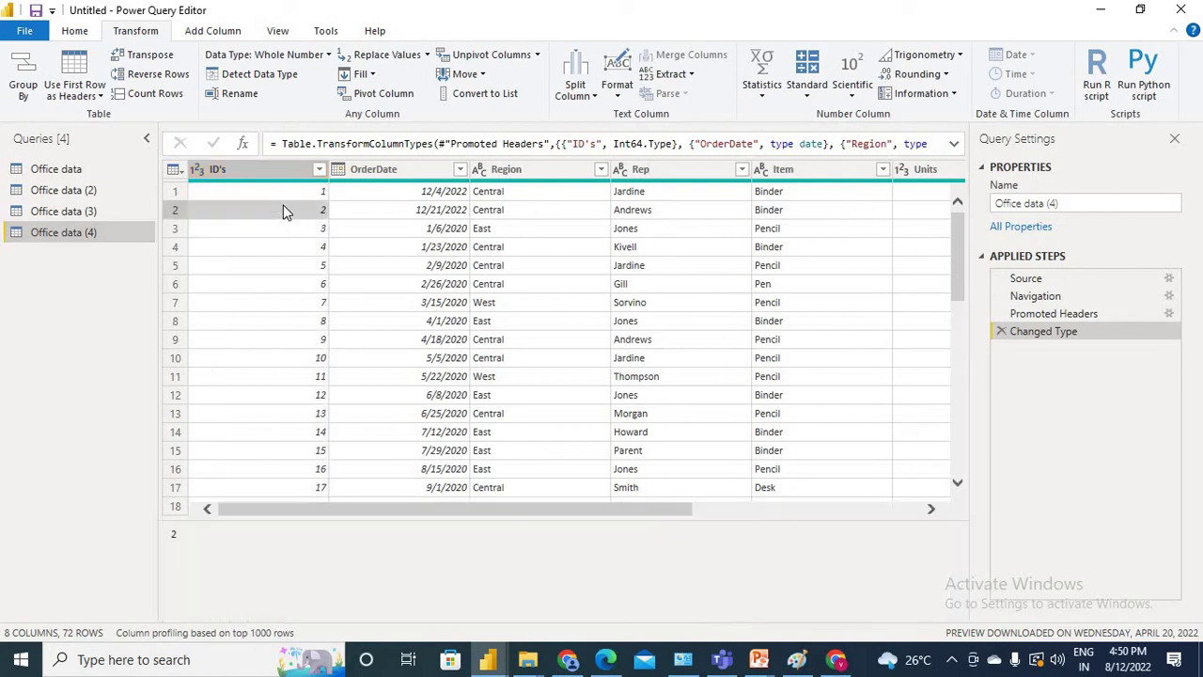
{"action": "left_click", "coordinate": [279, 191]}
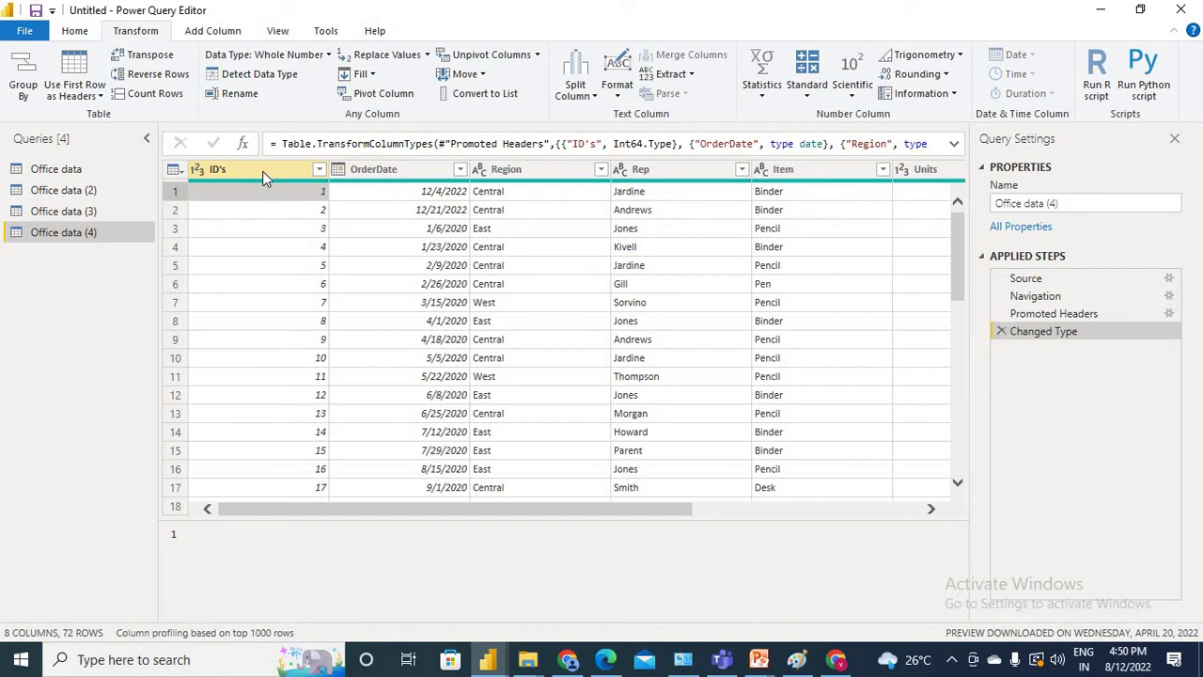
{"action": "left_click", "coordinate": [367, 166]}
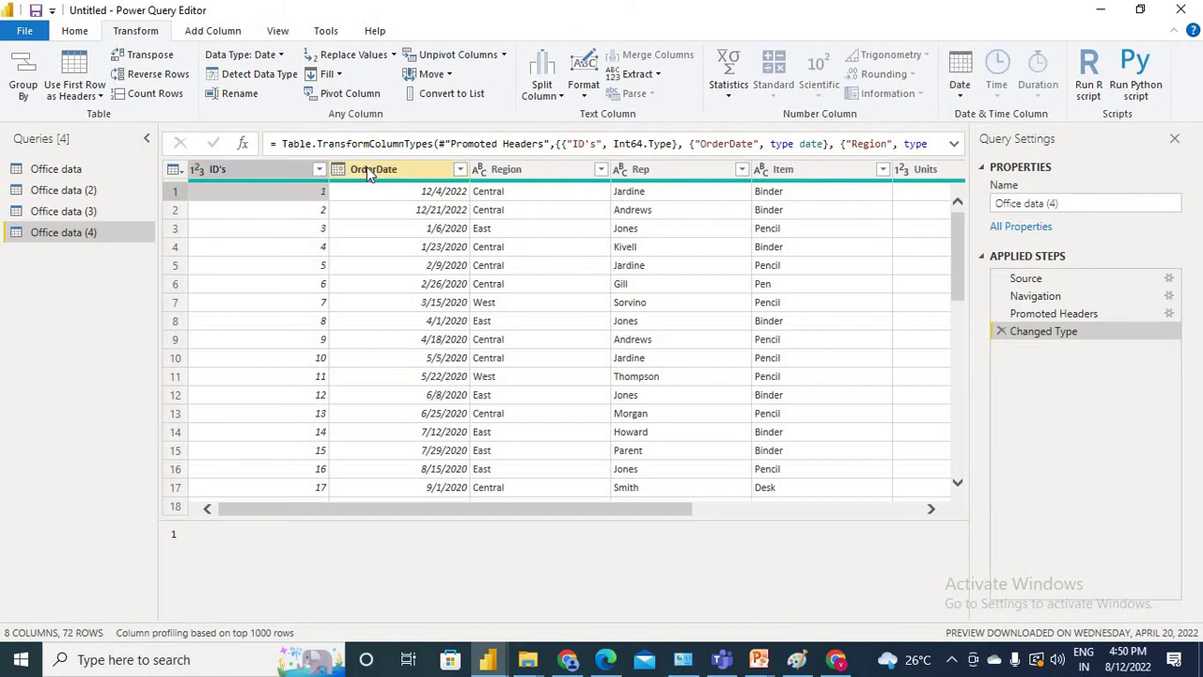
{"action": "left_click", "coordinate": [521, 172]}
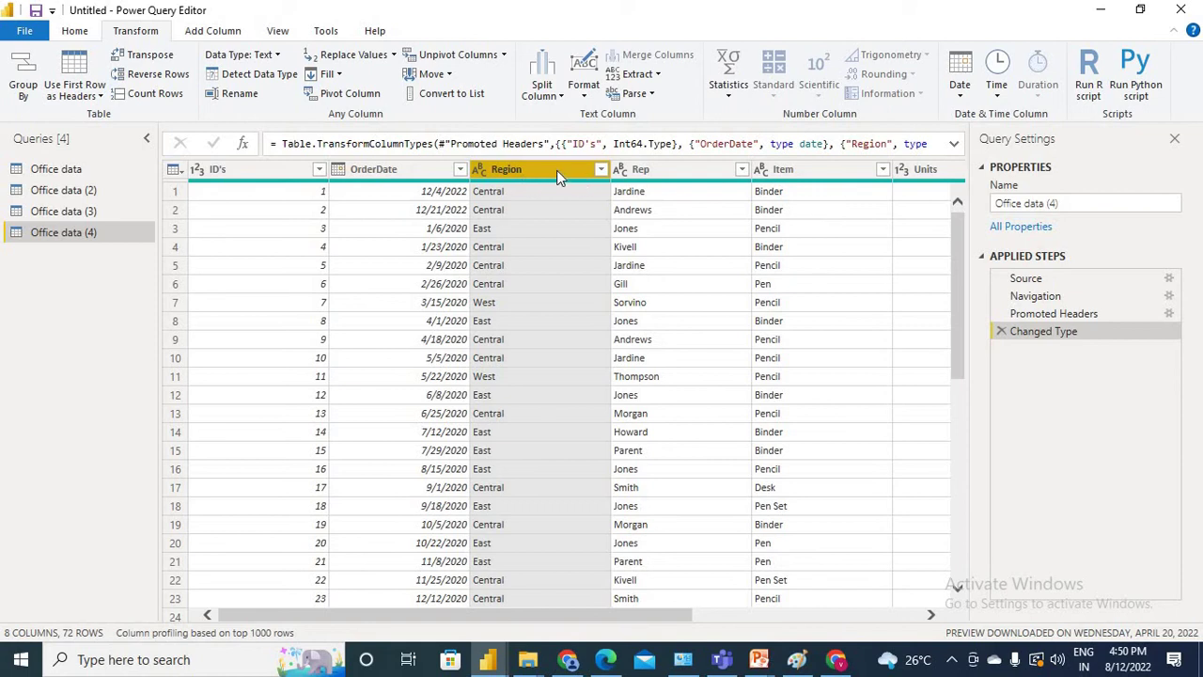
{"action": "right_click", "coordinate": [557, 176]}
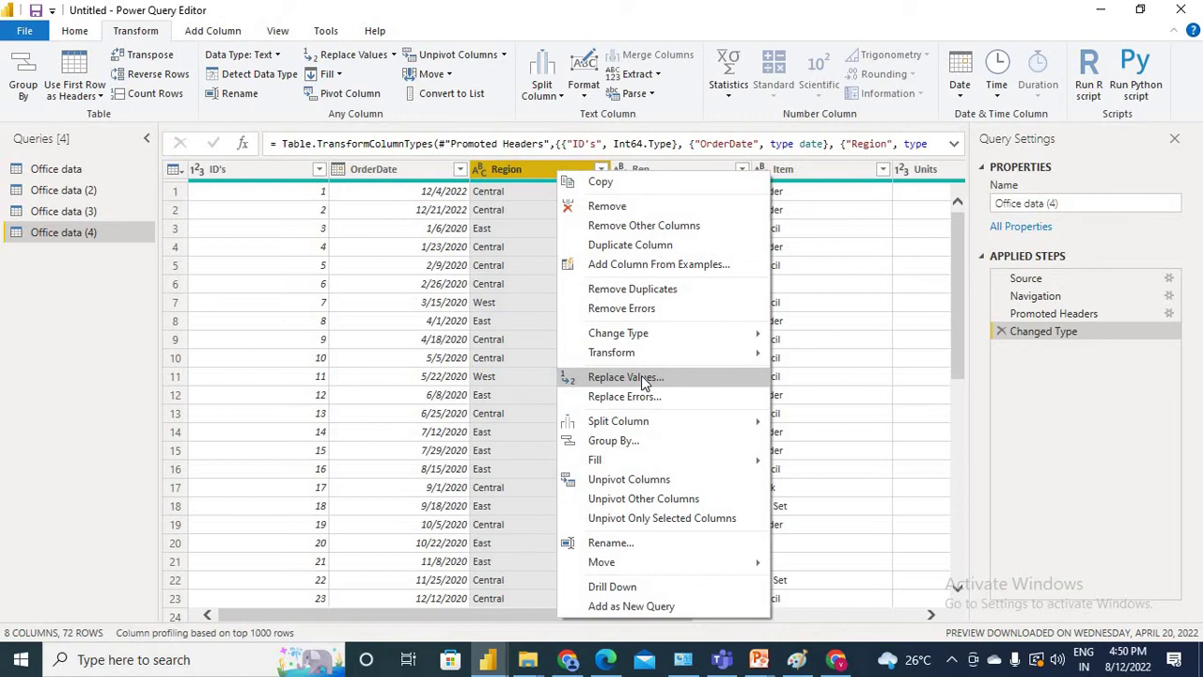
{"action": "left_click", "coordinate": [222, 172]}
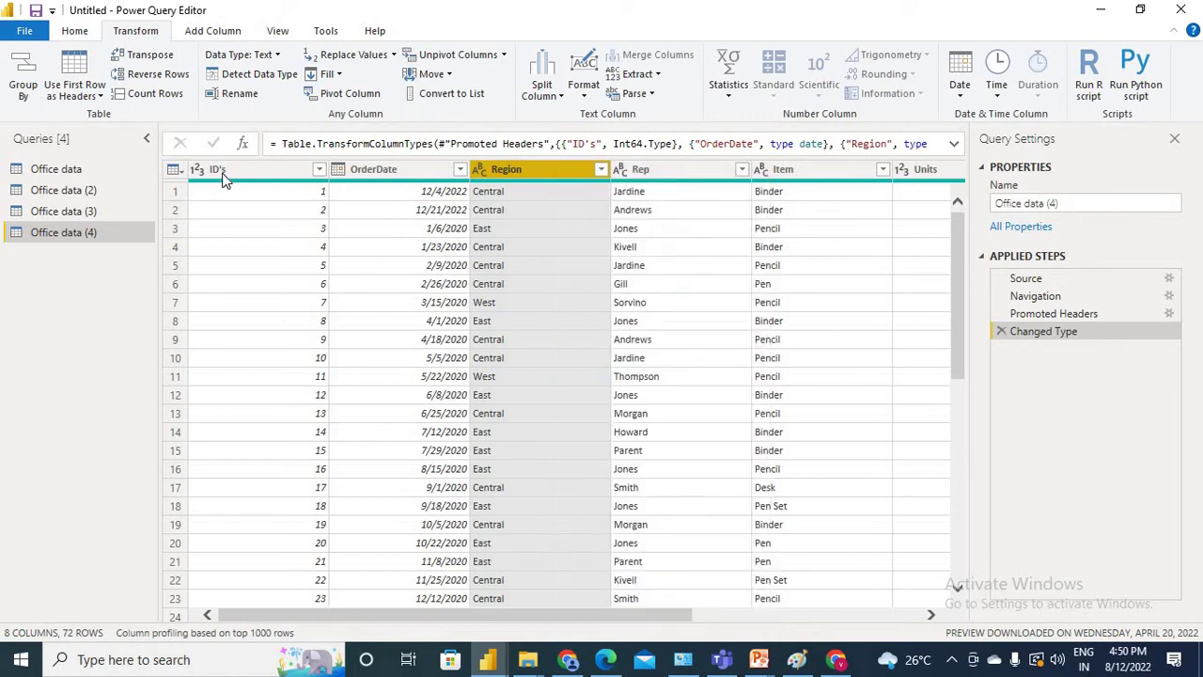
- Remove duplicate rows from the Office data (4) query based on the ID's column
{"action": "left_click", "coordinate": [222, 173]}
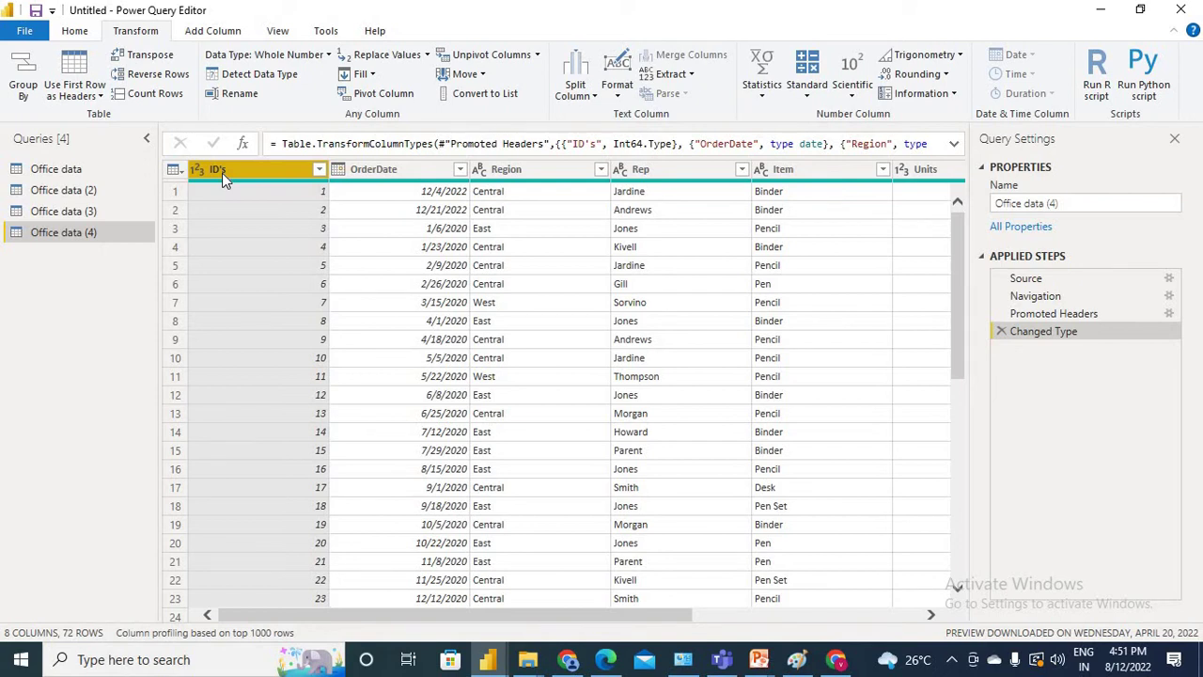
{"action": "left_click_drag", "start_coordinate": [126, 542], "coordinate": [267, 177]}
{"action": "right_click", "coordinate": [267, 178]}
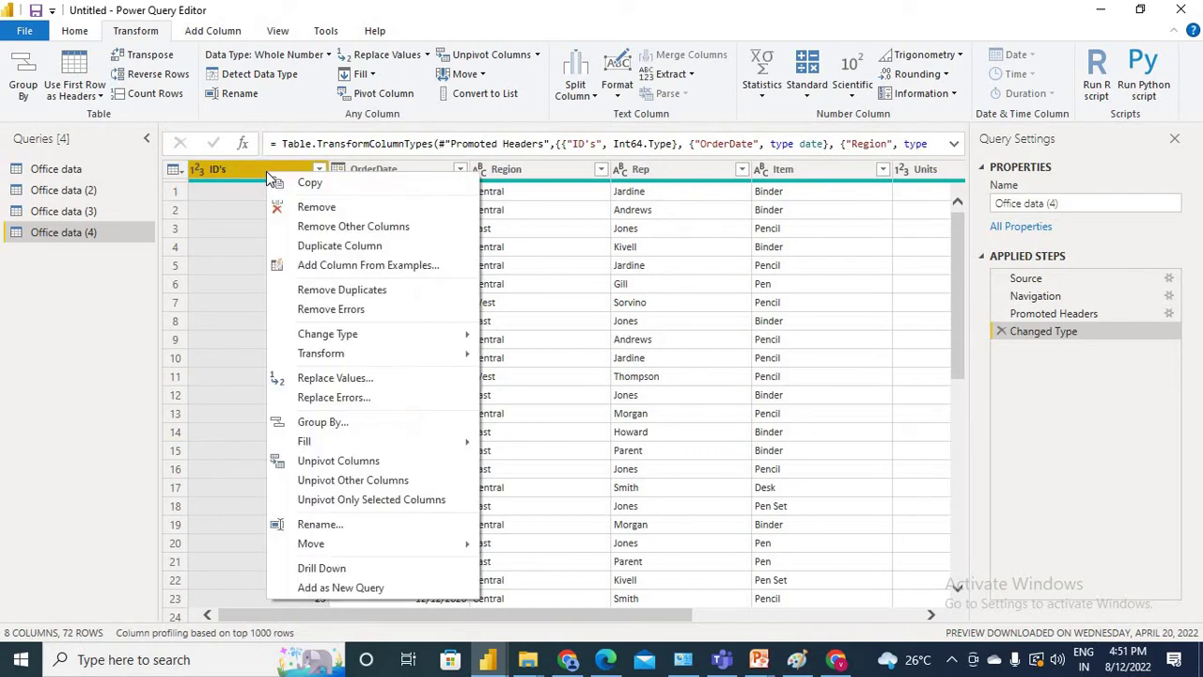
{"action": "left_click", "coordinate": [327, 291]}
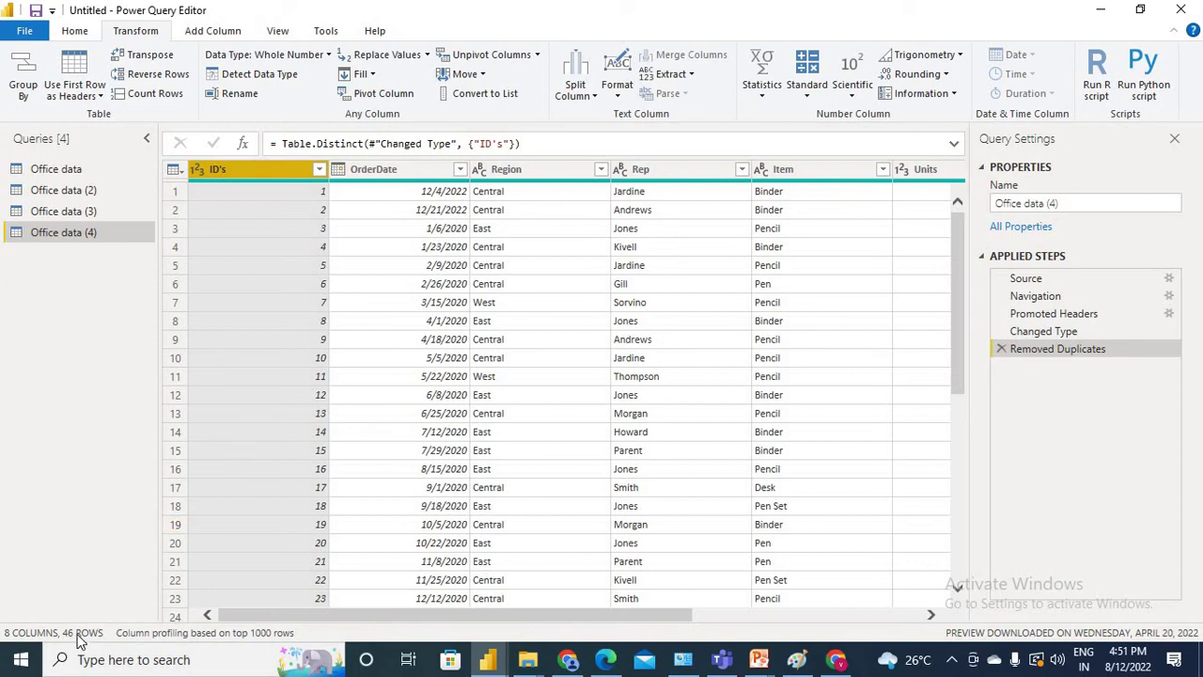
- Replace the value Central with Middle in the Region column
{"action": "left_click", "coordinate": [544, 170]}
{"action": "right_click", "coordinate": [544, 170]}
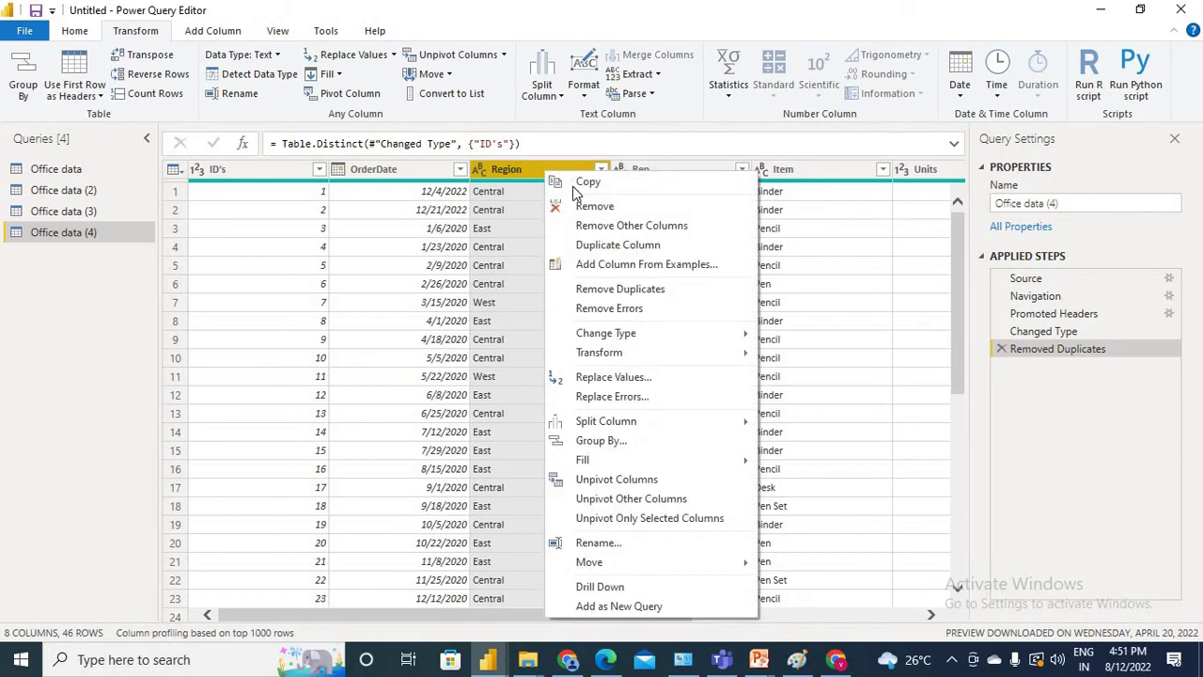
{"action": "left_click", "coordinate": [611, 377]}
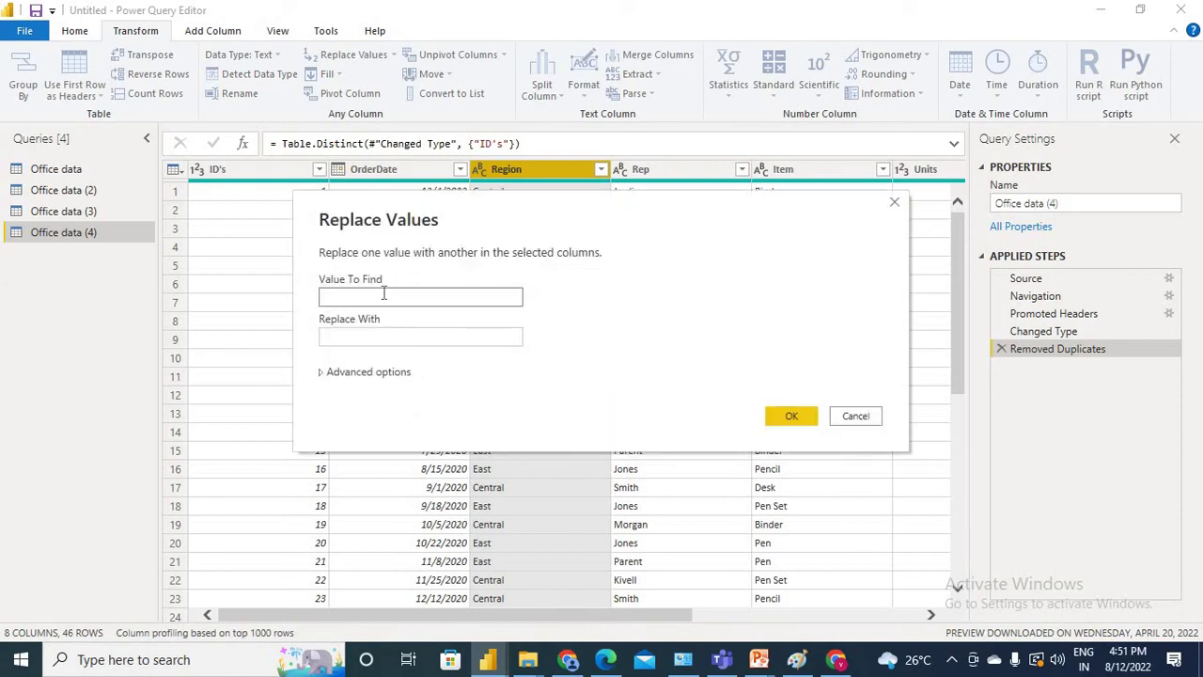
{"action": "type", "text": "Central"}
{"action": "left_click", "coordinate": [385, 330]}
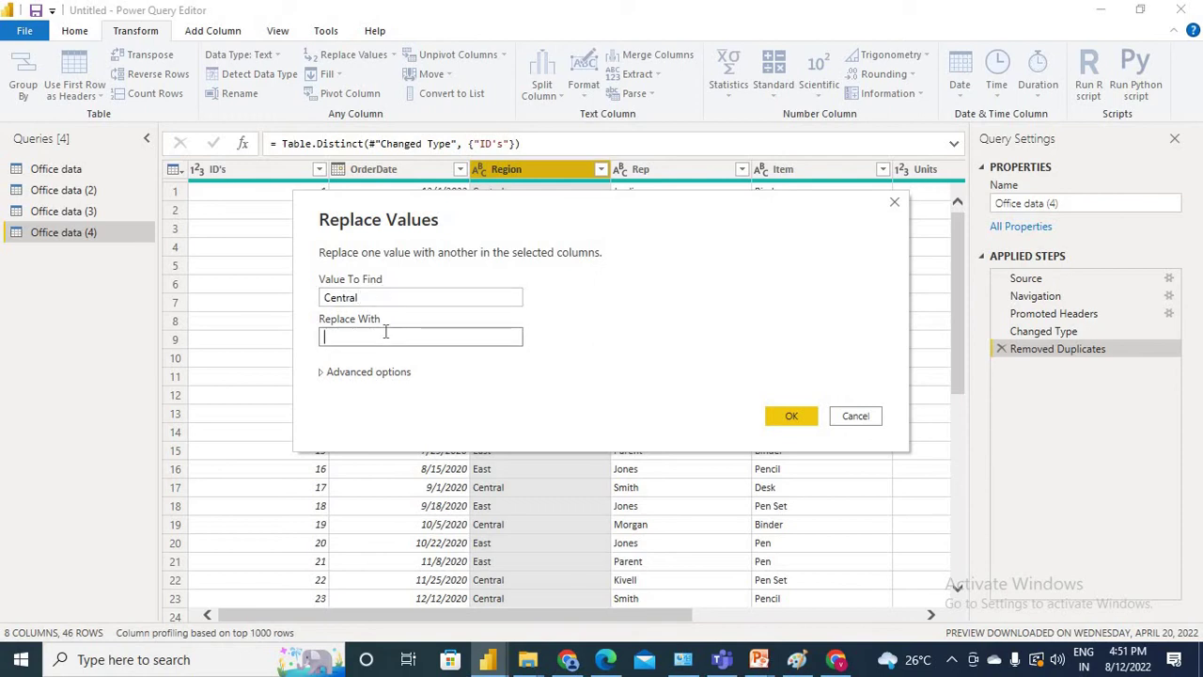
{"action": "type", "text": "Middle"}
{"action": "left_click", "coordinate": [779, 414]}
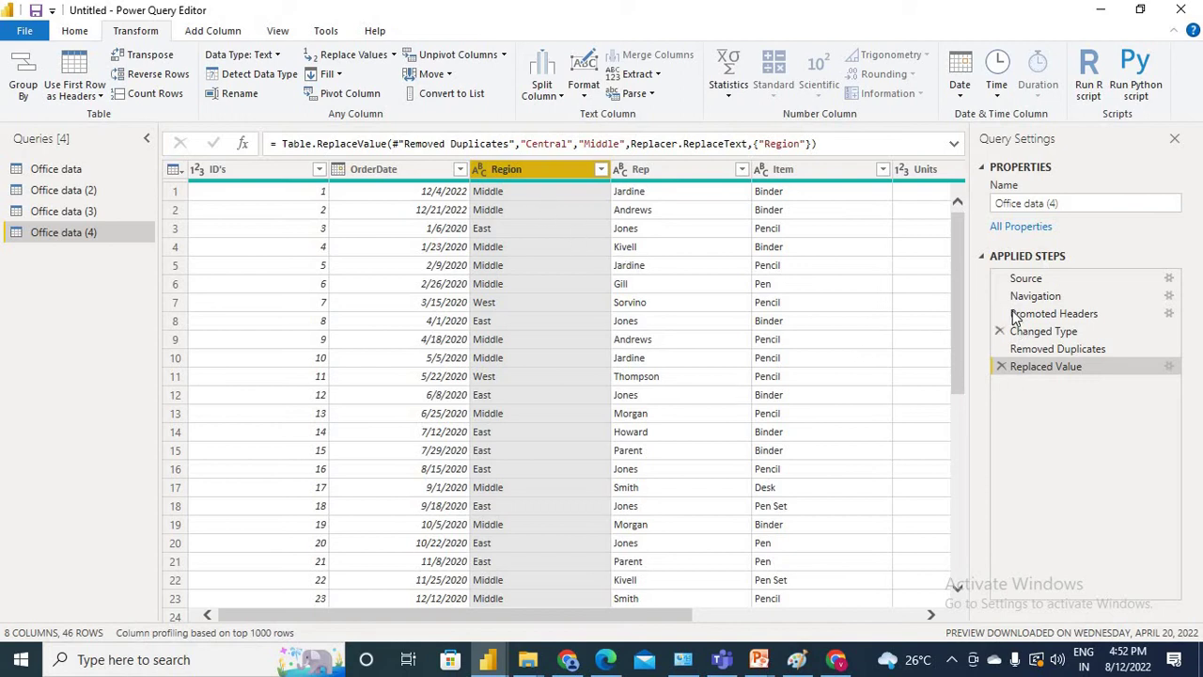
- Review the query's data at the Changed Type, Removed Duplicates and Replaced Value applied steps, ending on Replaced Value
{"action": "left_click_drag", "start_coordinate": [1023, 317], "coordinate": [1018, 376]}
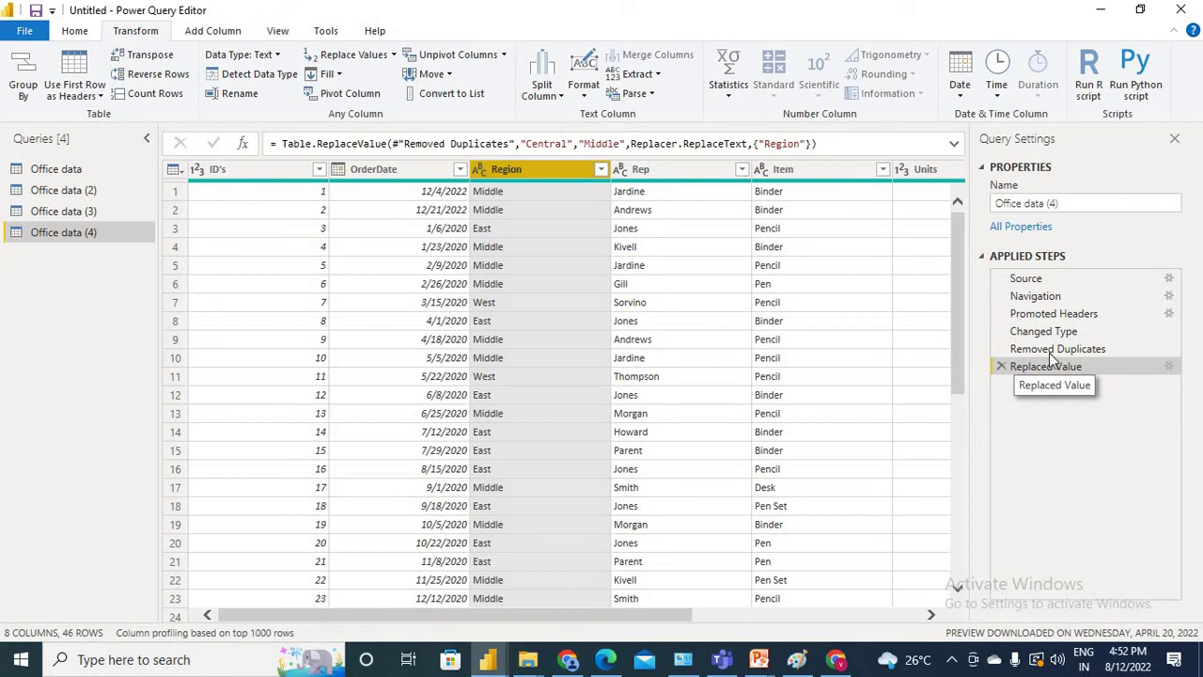
{"action": "left_click", "coordinate": [1045, 337]}
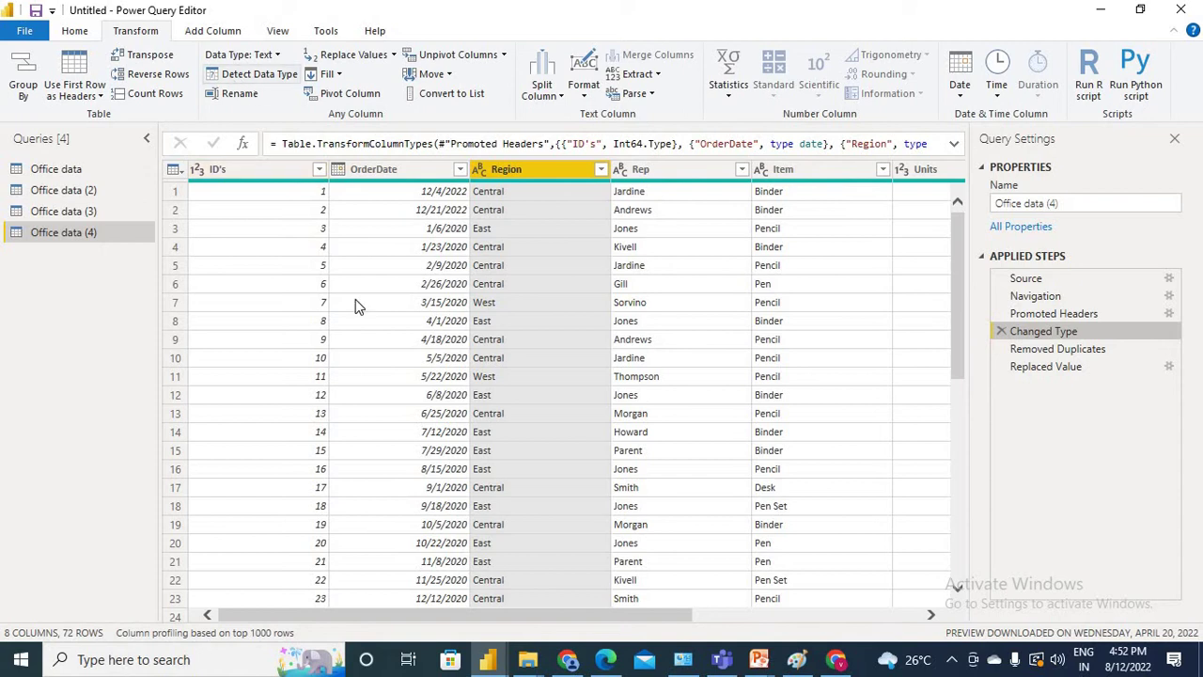
{"action": "left_click", "coordinate": [1057, 349]}
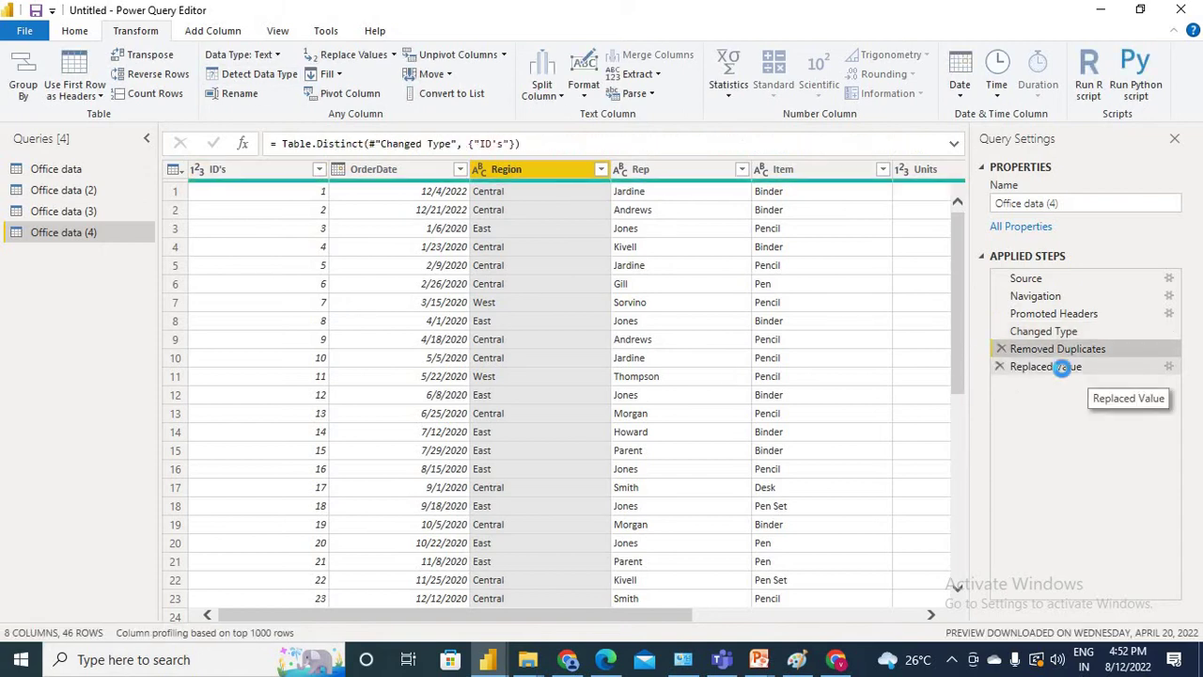
{"action": "left_click", "coordinate": [1063, 367]}
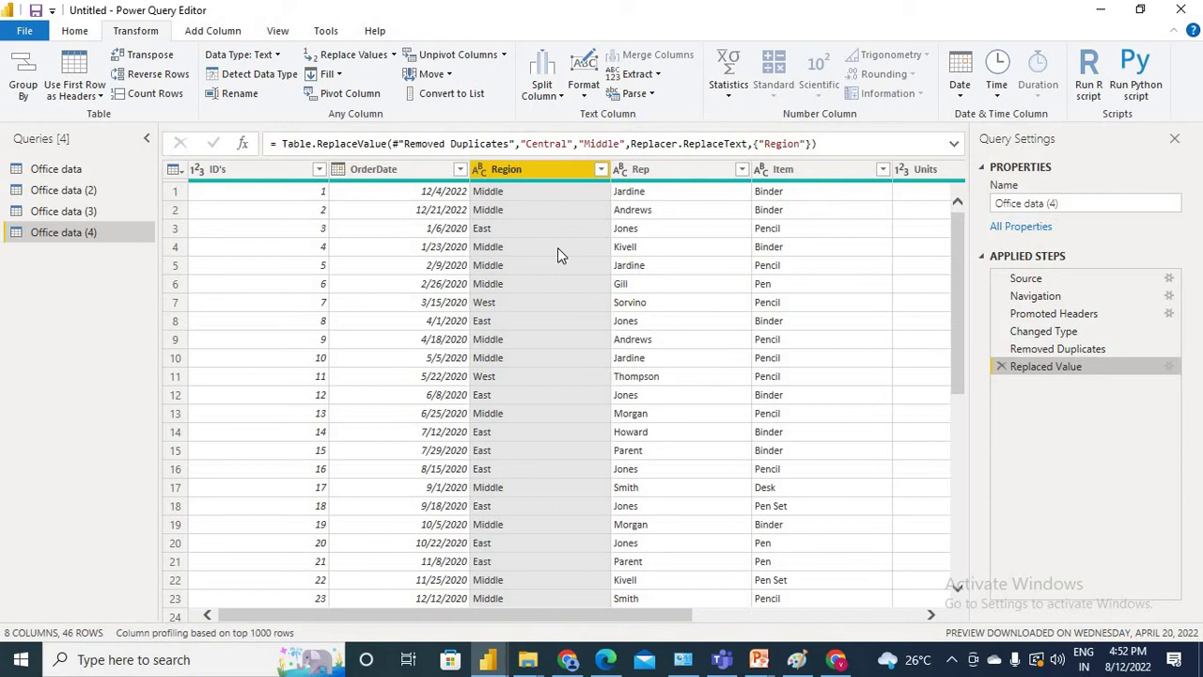
- Merge the Rep and Item columns into a single column, using a space as the separator
{"action": "left_click", "coordinate": [672, 174]}
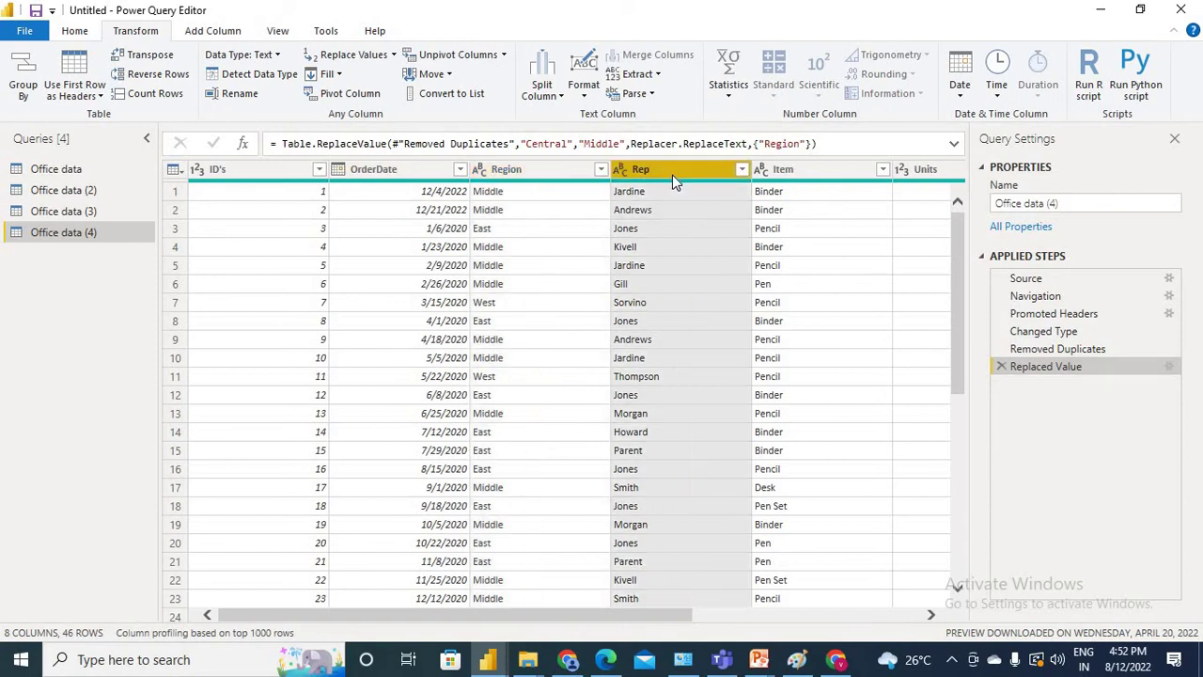
{"action": "key", "text": "shift+Left"}
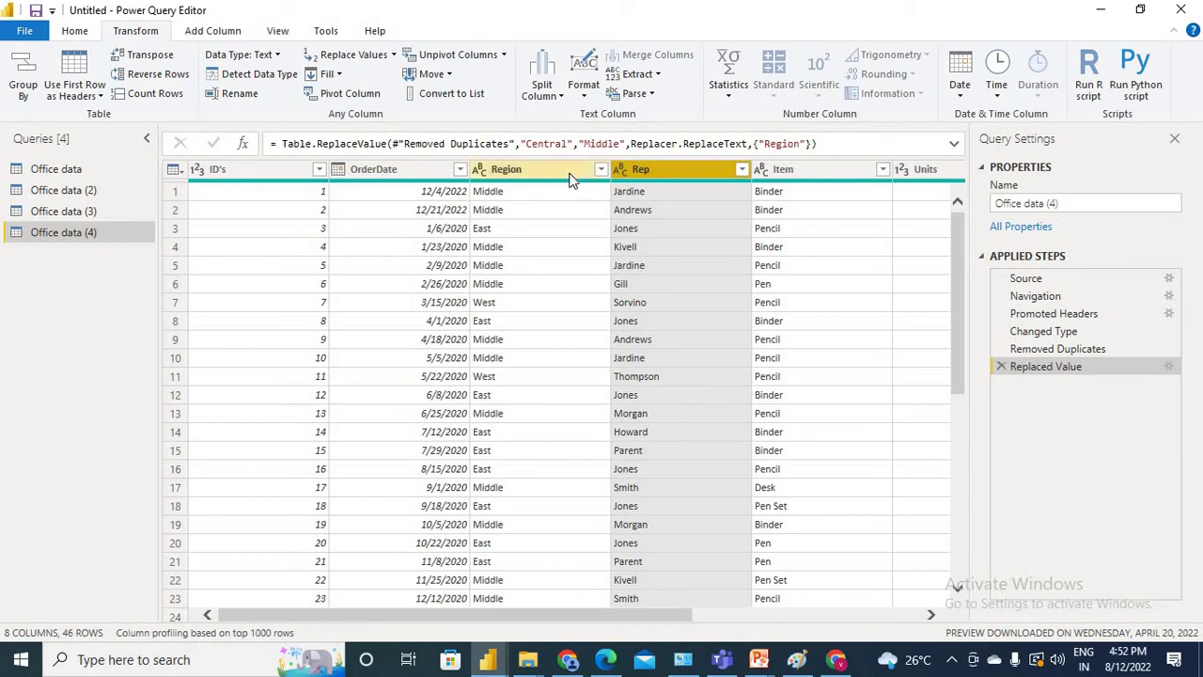
{"action": "left_click", "coordinate": [790, 172]}
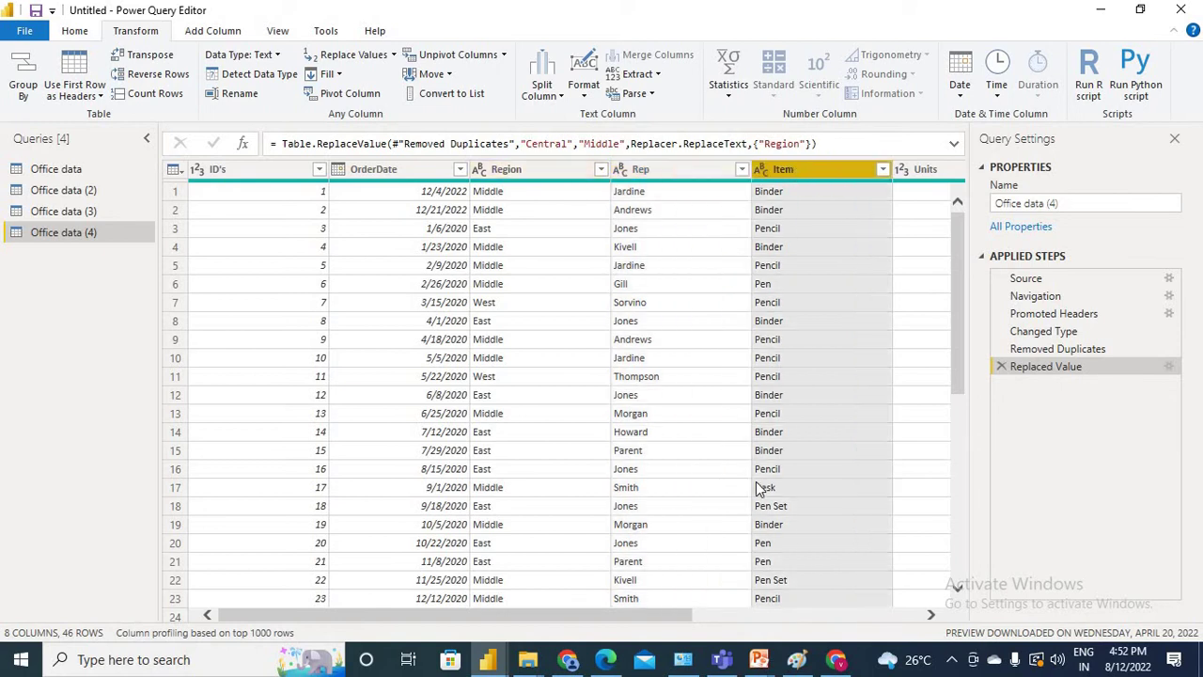
{"action": "left_click_drag", "start_coordinate": [669, 616], "coordinate": [747, 615]}
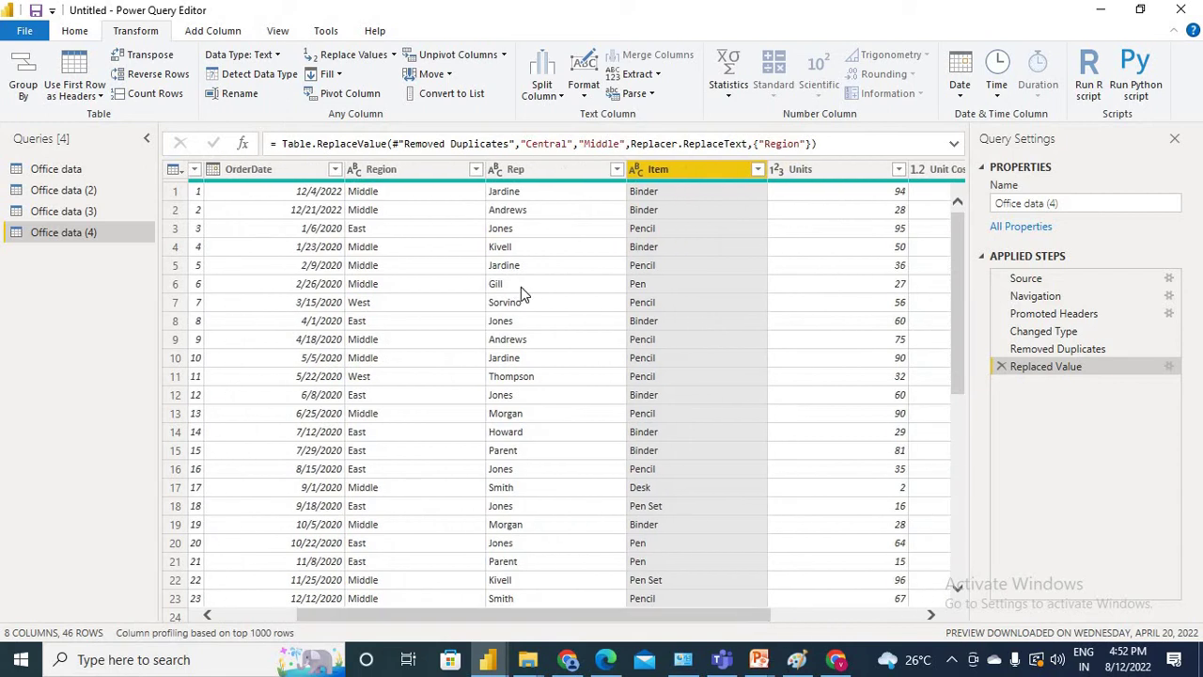
{"action": "left_click", "coordinate": [534, 175]}
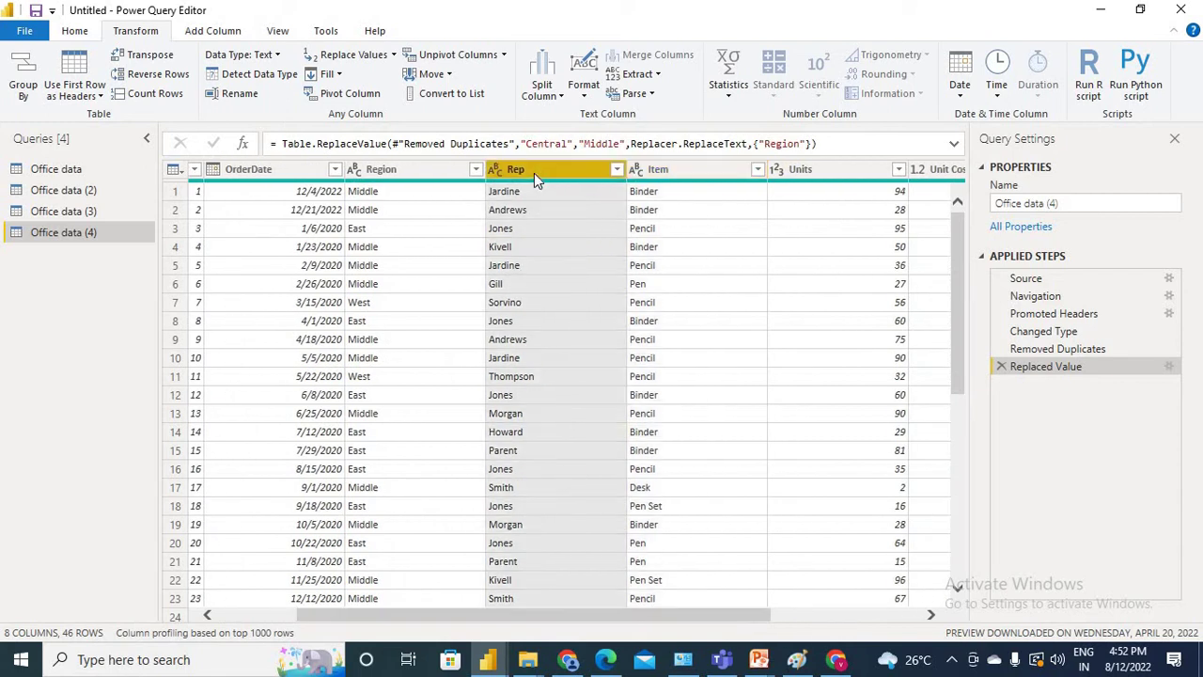
{"action": "left_click", "coordinate": [628, 175], "text": "ctrl"}
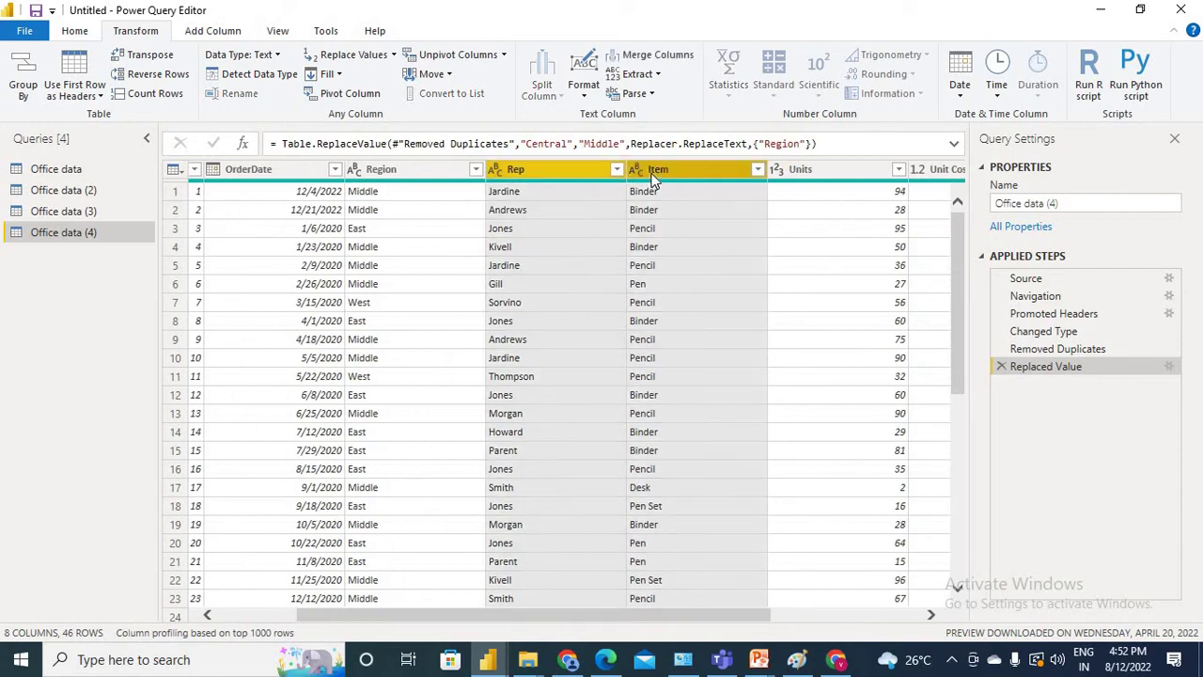
{"action": "right_click", "coordinate": [586, 175]}
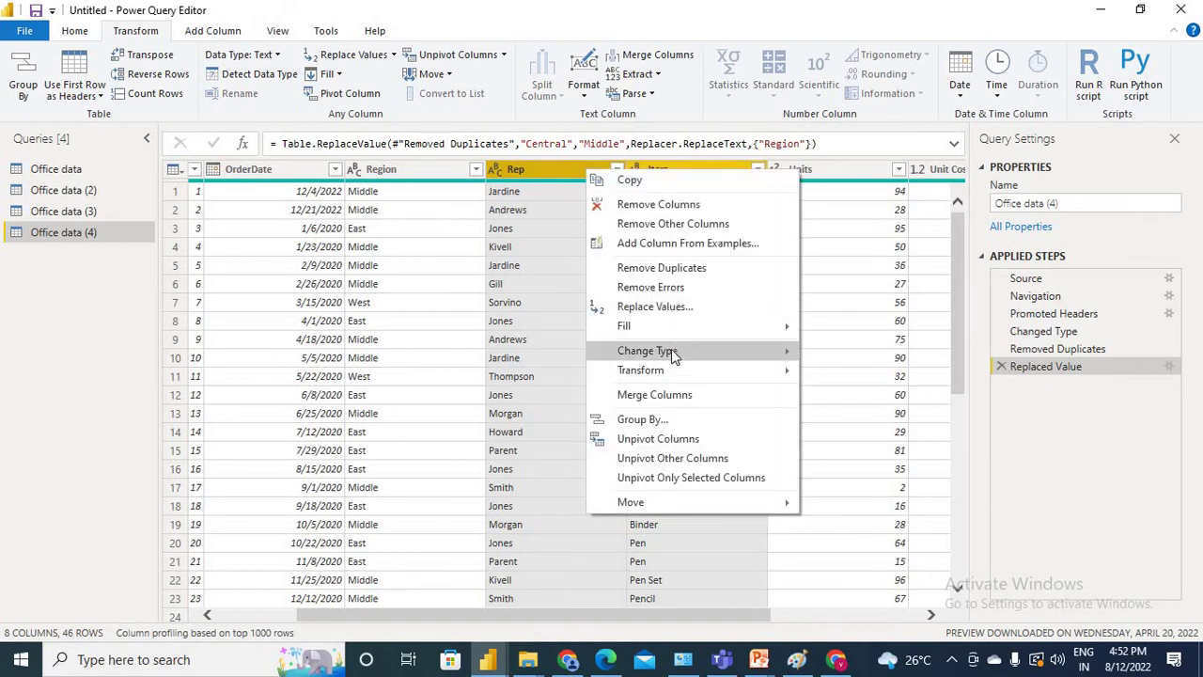
{"action": "mouse_move", "coordinate": [673, 358]}
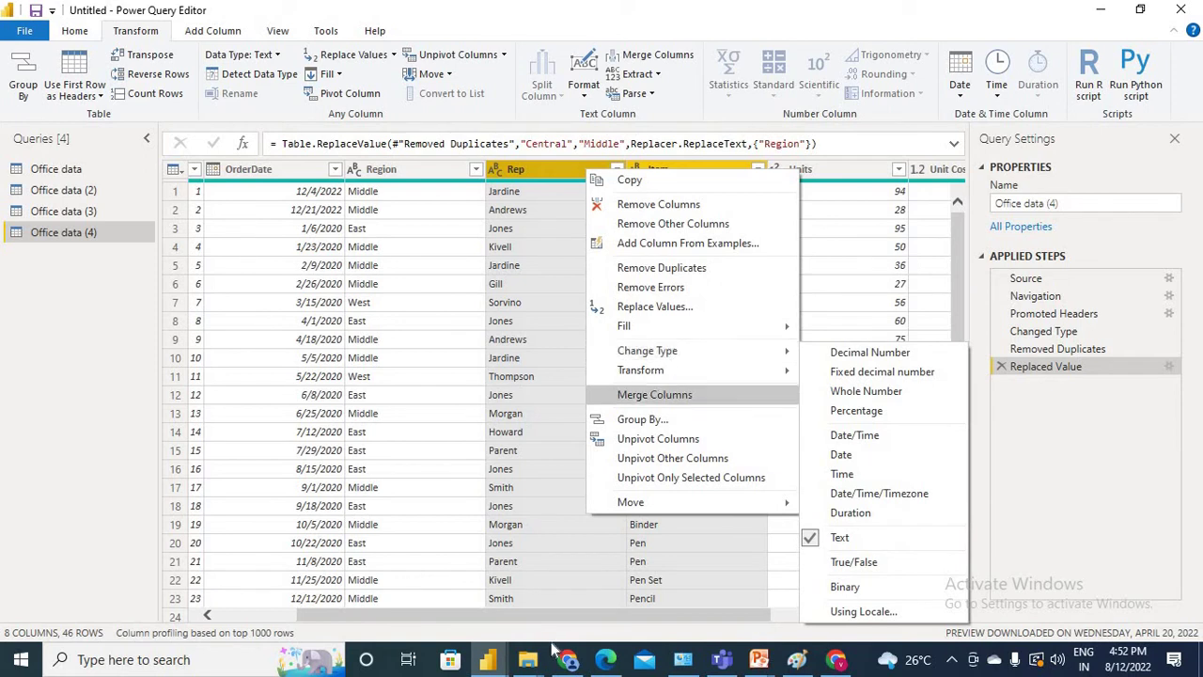
{"action": "left_click", "coordinate": [531, 617]}
{"action": "mouse_move", "coordinate": [530, 617]}
{"action": "left_mouse_down"}
{"action": "mouse_move", "coordinate": [393, 618]}
{"action": "mouse_move", "coordinate": [530, 615]}
{"action": "left_mouse_up"}
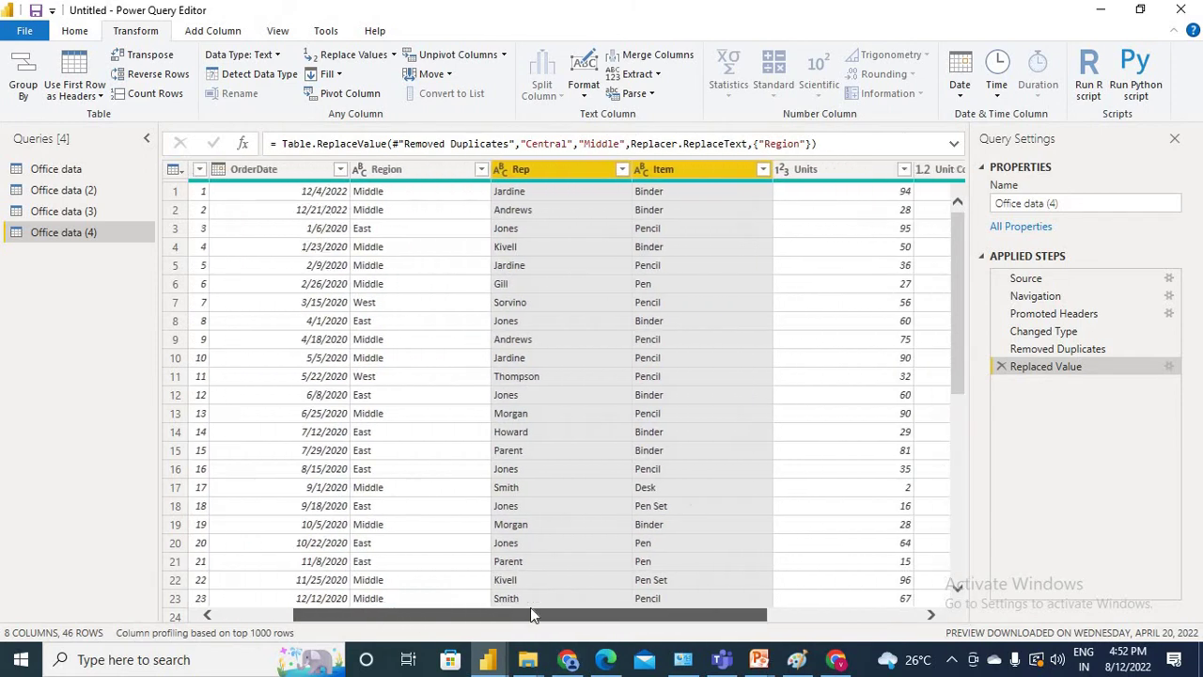
{"action": "right_click", "coordinate": [538, 183]}
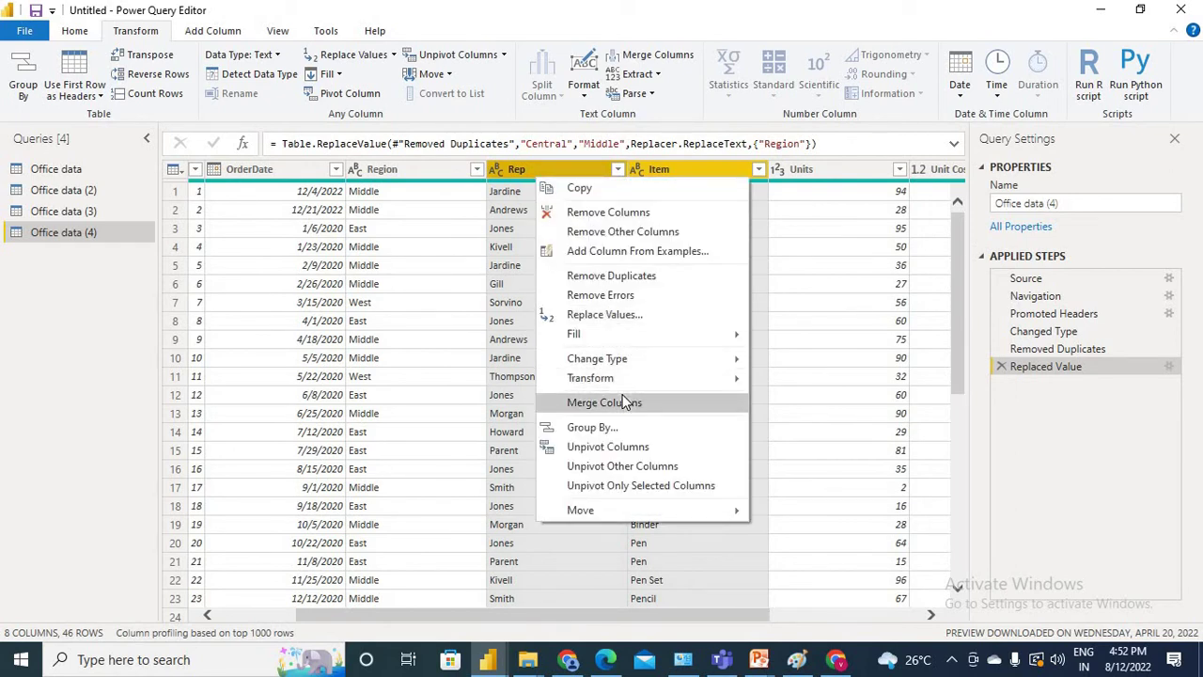
{"action": "left_click", "coordinate": [607, 402]}
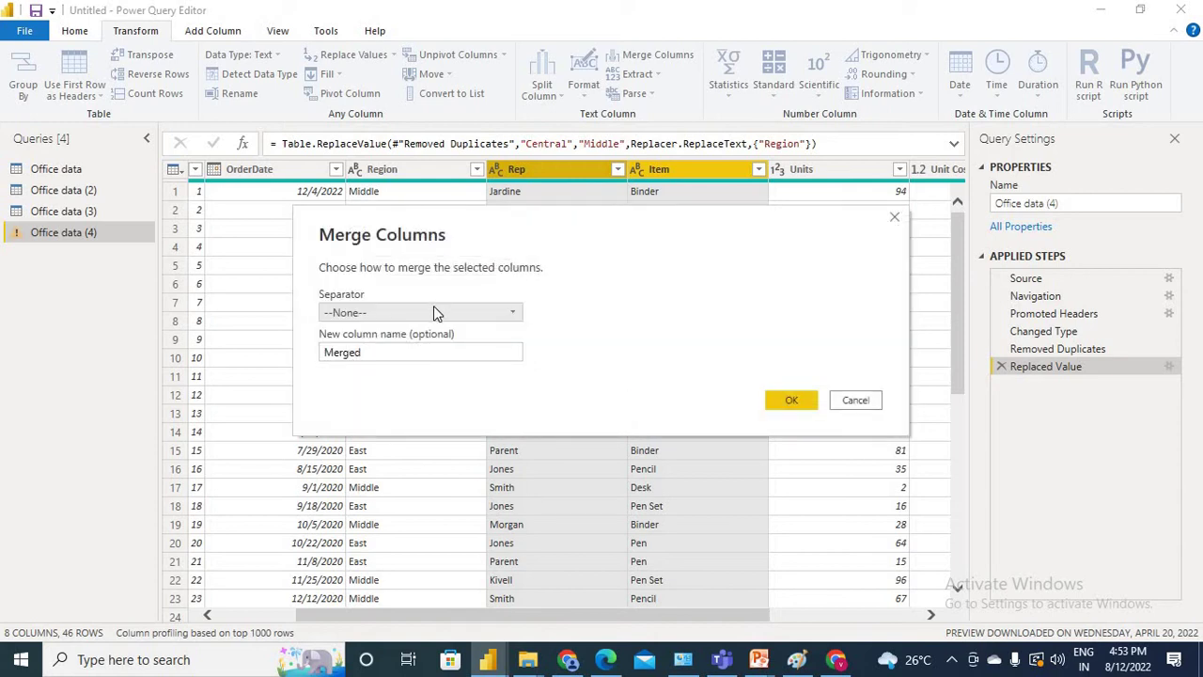
{"action": "left_click", "coordinate": [434, 308]}
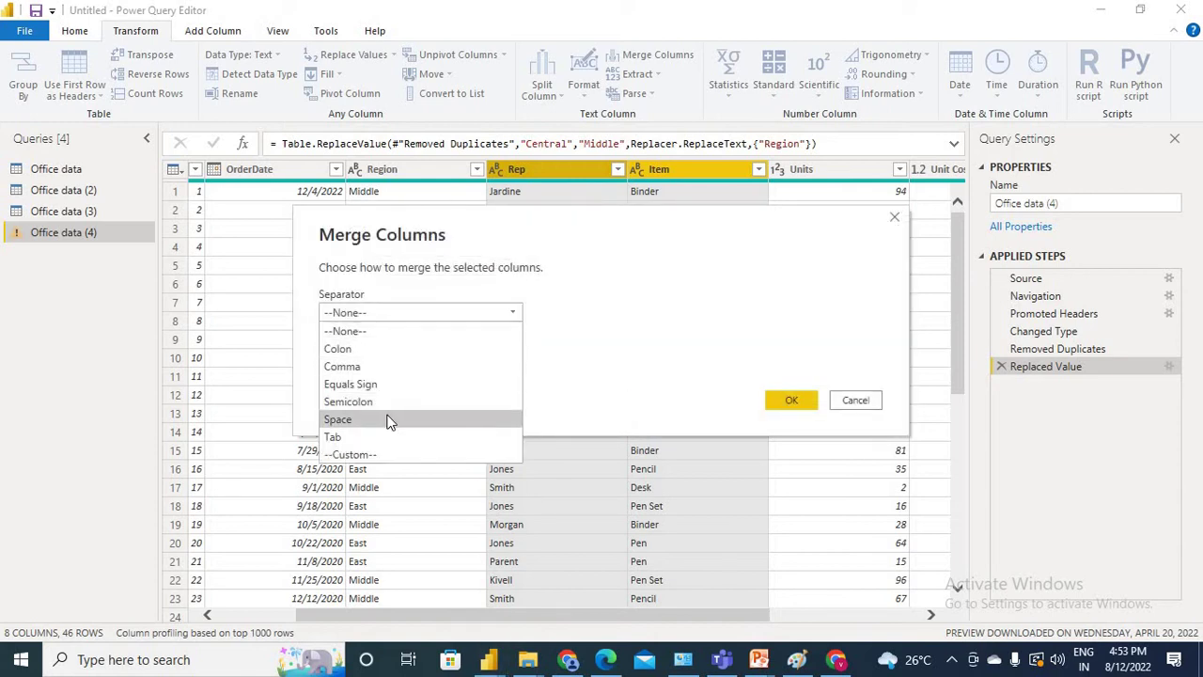
{"action": "left_click", "coordinate": [389, 420]}
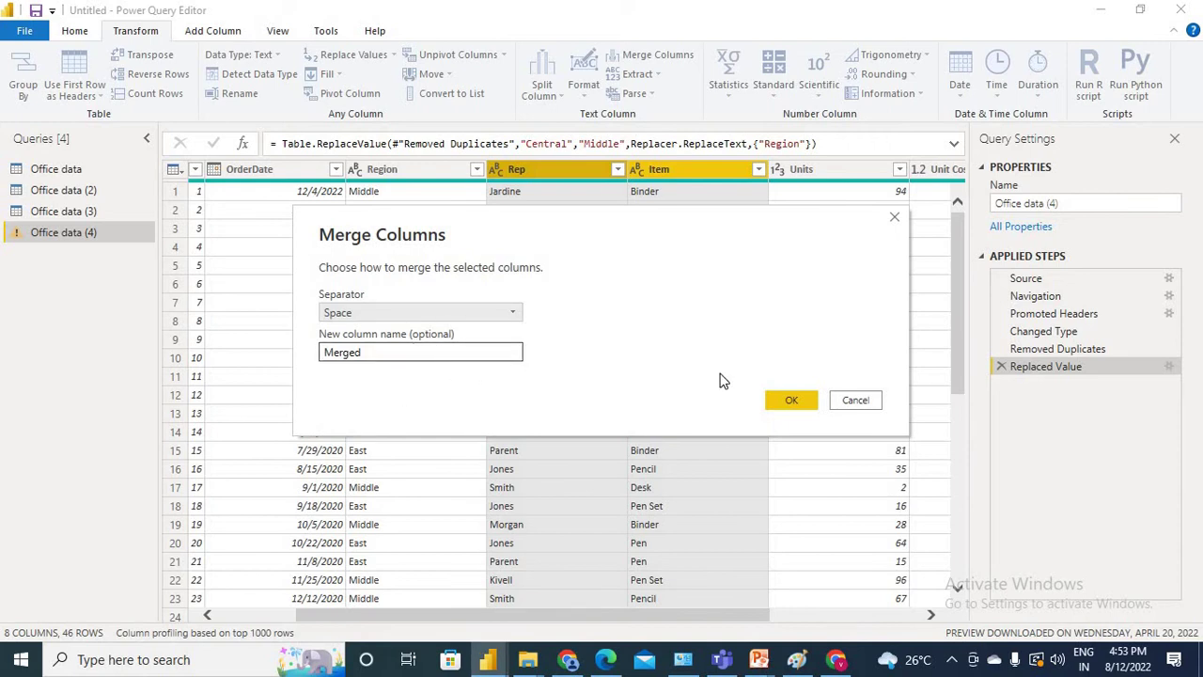
{"action": "left_click", "coordinate": [803, 398]}
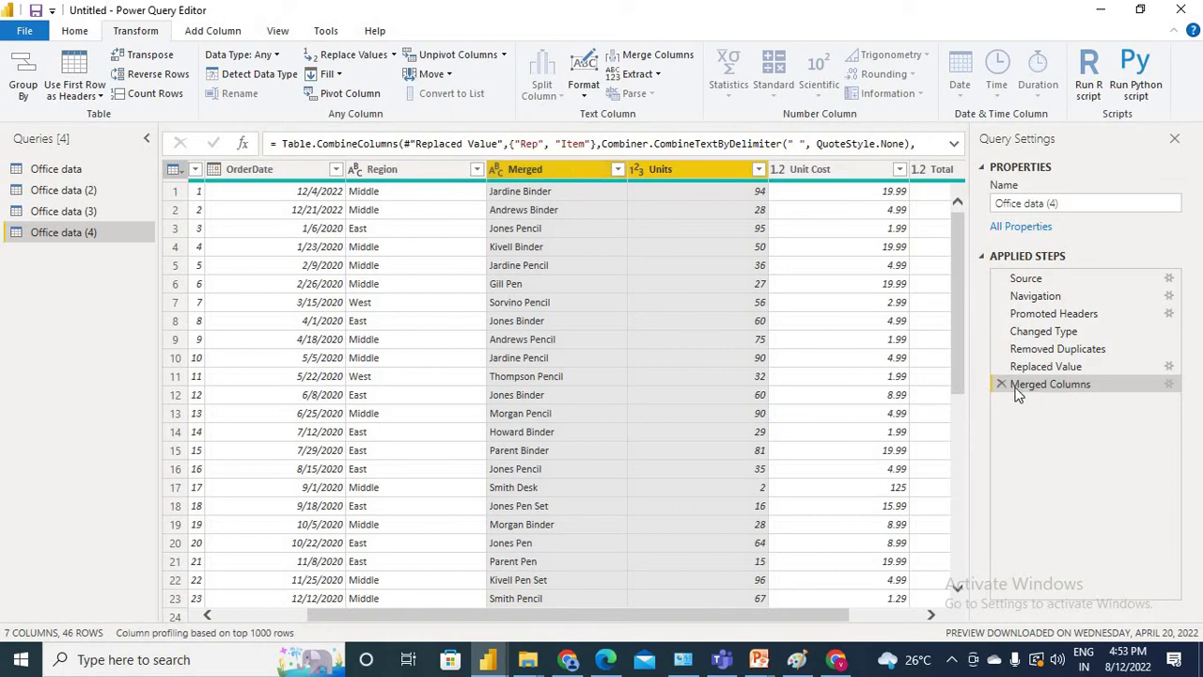
- Split the Merged column by the space delimiter at each occurrence and review the resulting columns
{"action": "left_click", "coordinate": [573, 171]}
{"action": "right_click", "coordinate": [573, 171]}
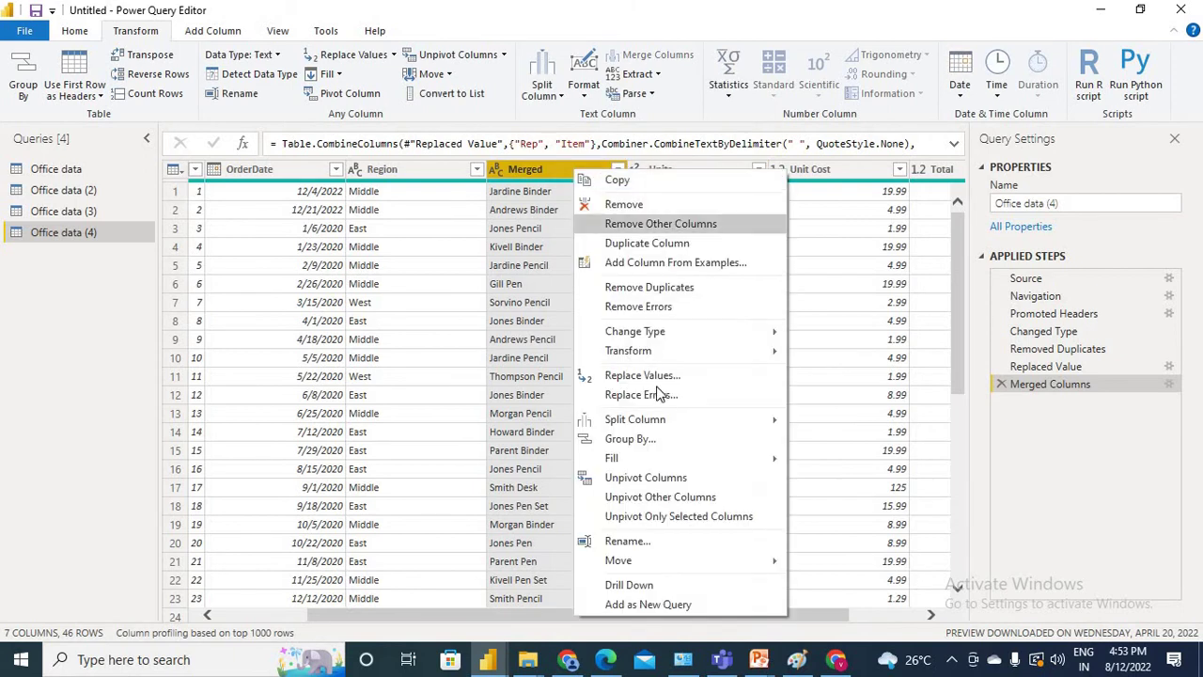
{"action": "mouse_move", "coordinate": [658, 420]}
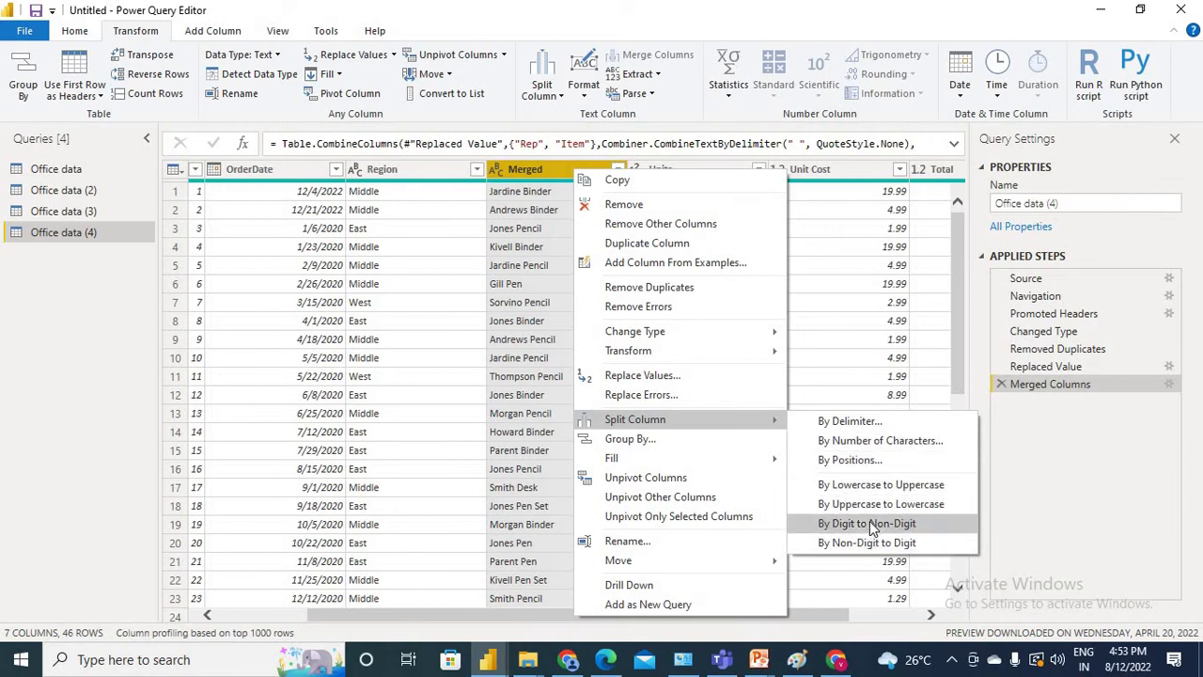
{"action": "left_click", "coordinate": [852, 423]}
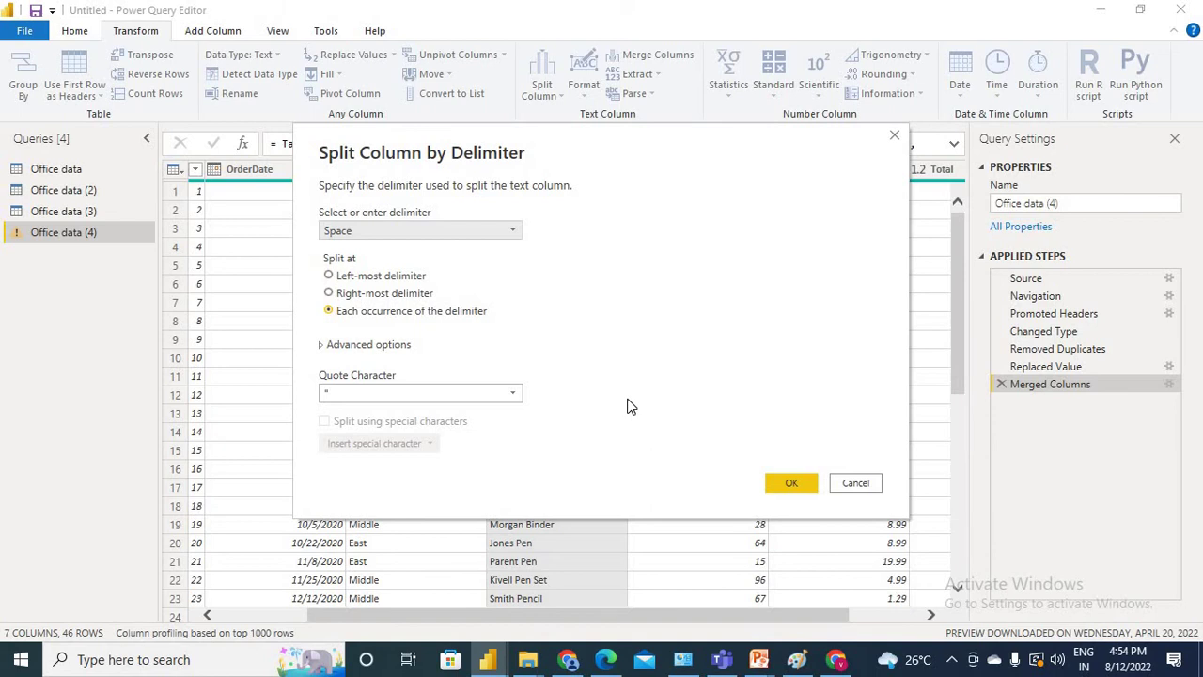
{"action": "left_click", "coordinate": [793, 484]}
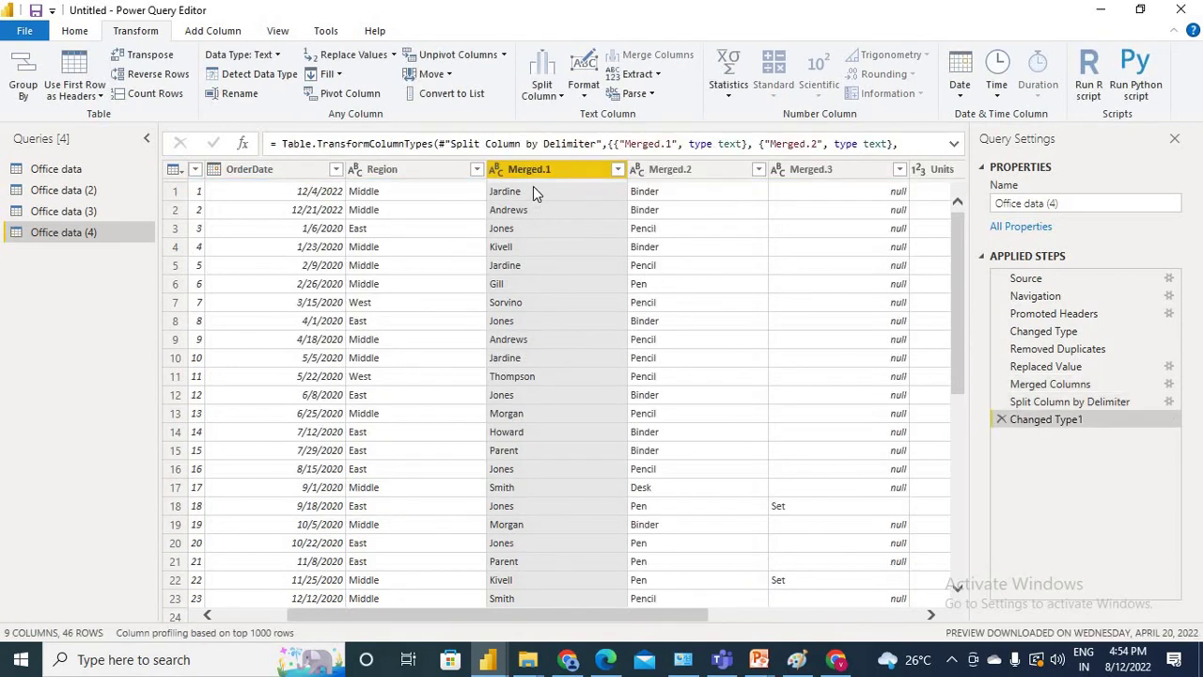
{"action": "left_click", "coordinate": [659, 195]}
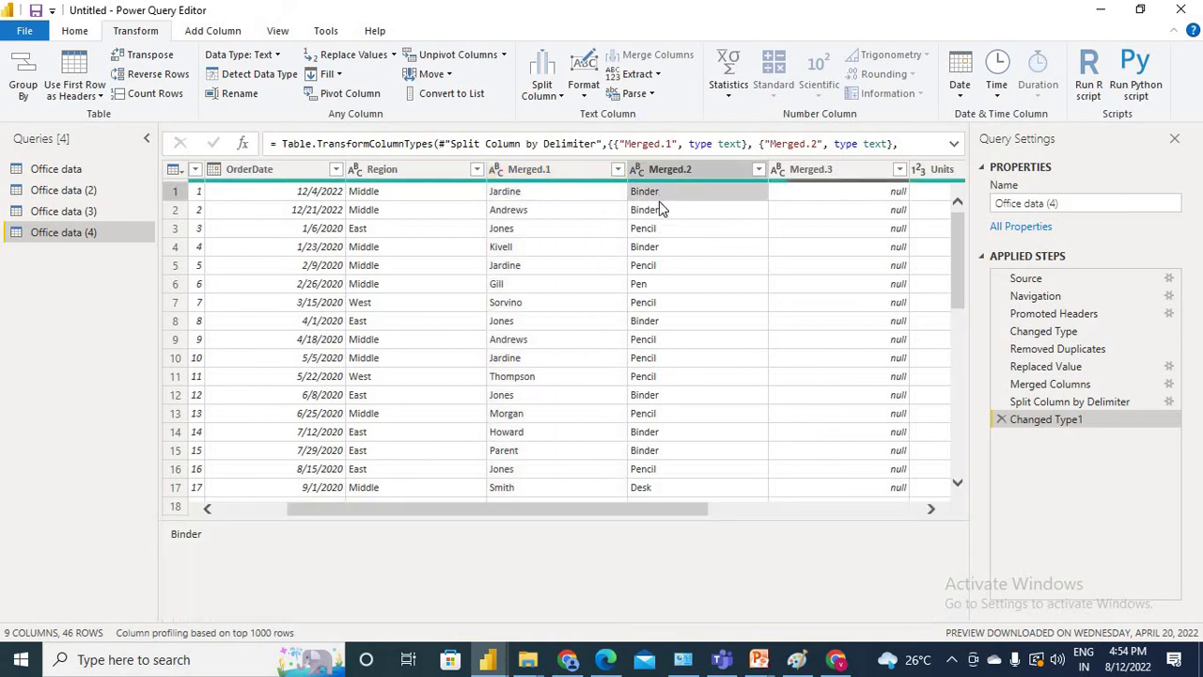
{"action": "mouse_move", "coordinate": [674, 504]}
{"action": "left_mouse_down"}
{"action": "mouse_move", "coordinate": [829, 506]}
{"action": "mouse_move", "coordinate": [673, 508]}
{"action": "mouse_move", "coordinate": [709, 505]}
{"action": "mouse_move", "coordinate": [697, 505]}
{"action": "left_mouse_up"}
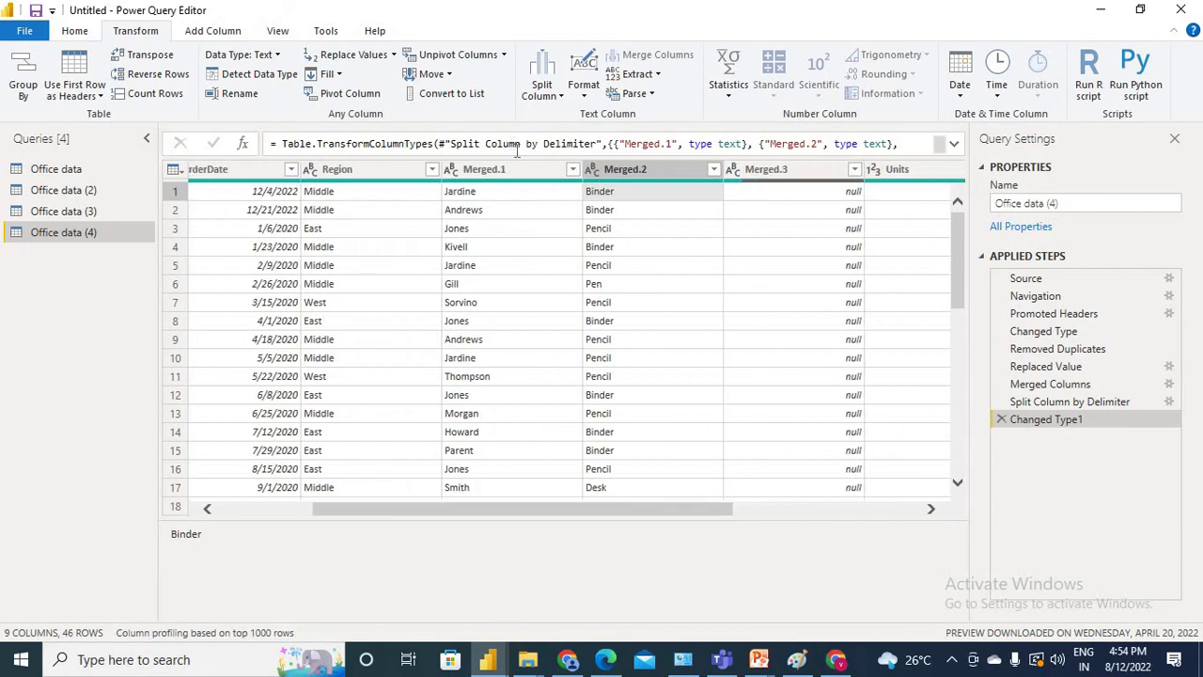
- Split the Merged.2 column repeatedly by a number of characters set to 4, and look over the resulting columns
{"action": "left_click", "coordinate": [654, 177]}
{"action": "right_click", "coordinate": [654, 178]}
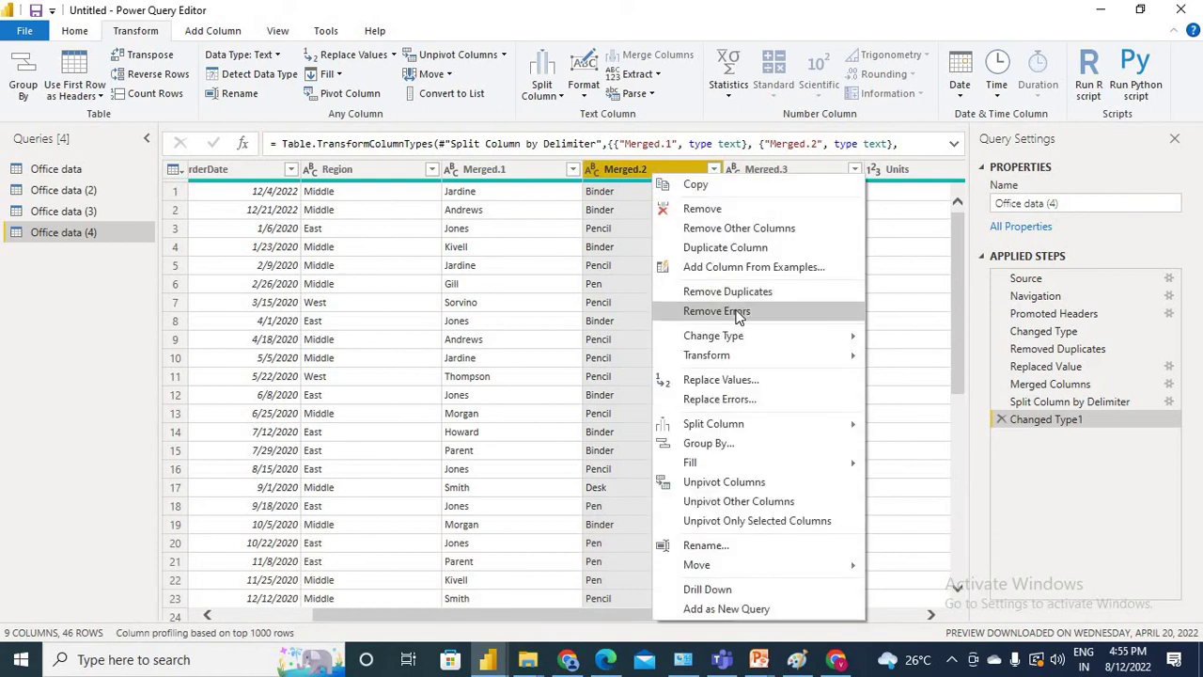
{"action": "mouse_move", "coordinate": [730, 426]}
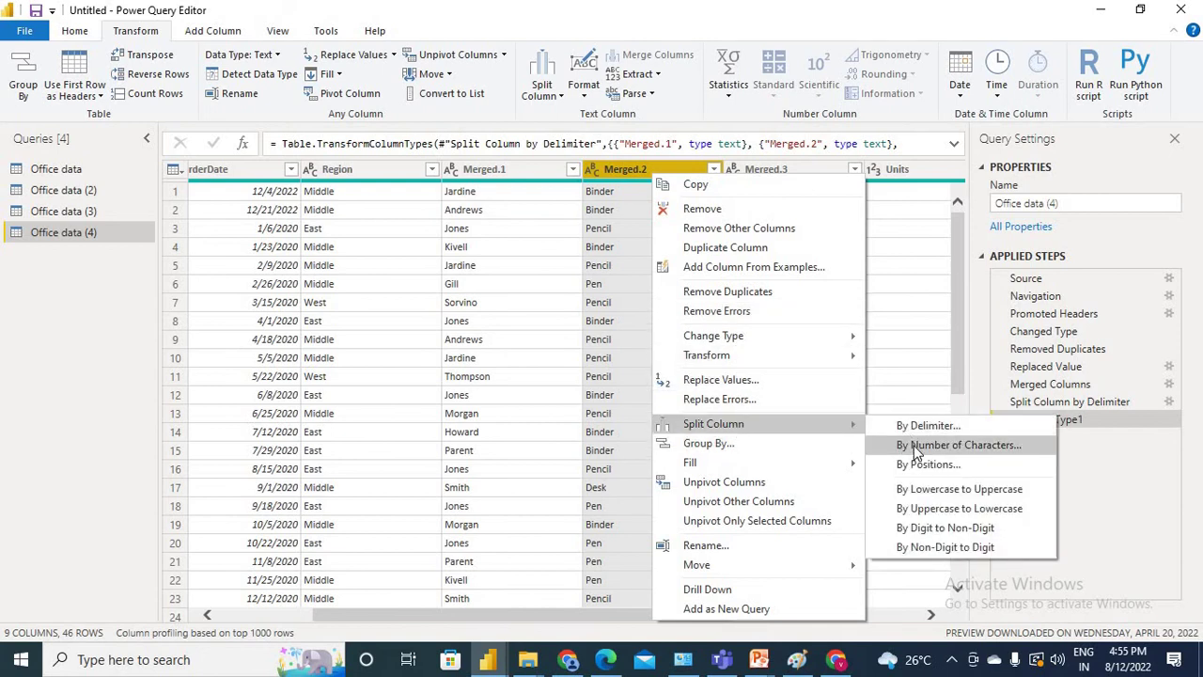
{"action": "left_click", "coordinate": [957, 445]}
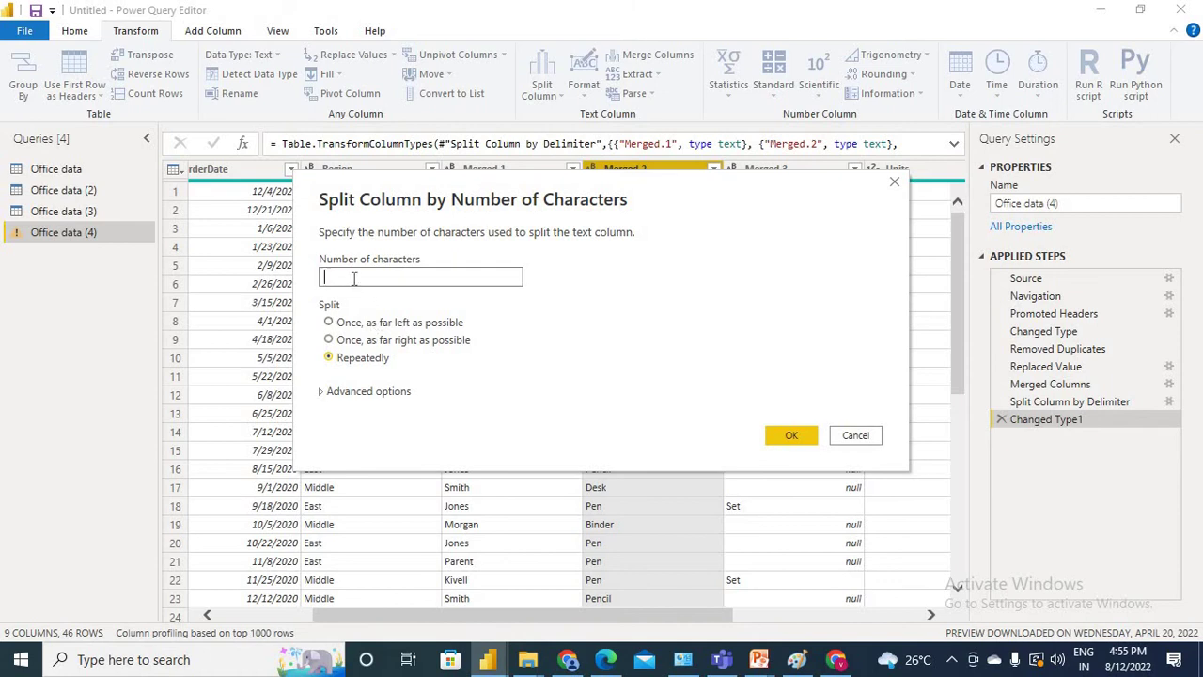
{"action": "type", "text": "4"}
{"action": "left_click", "coordinate": [786, 436]}
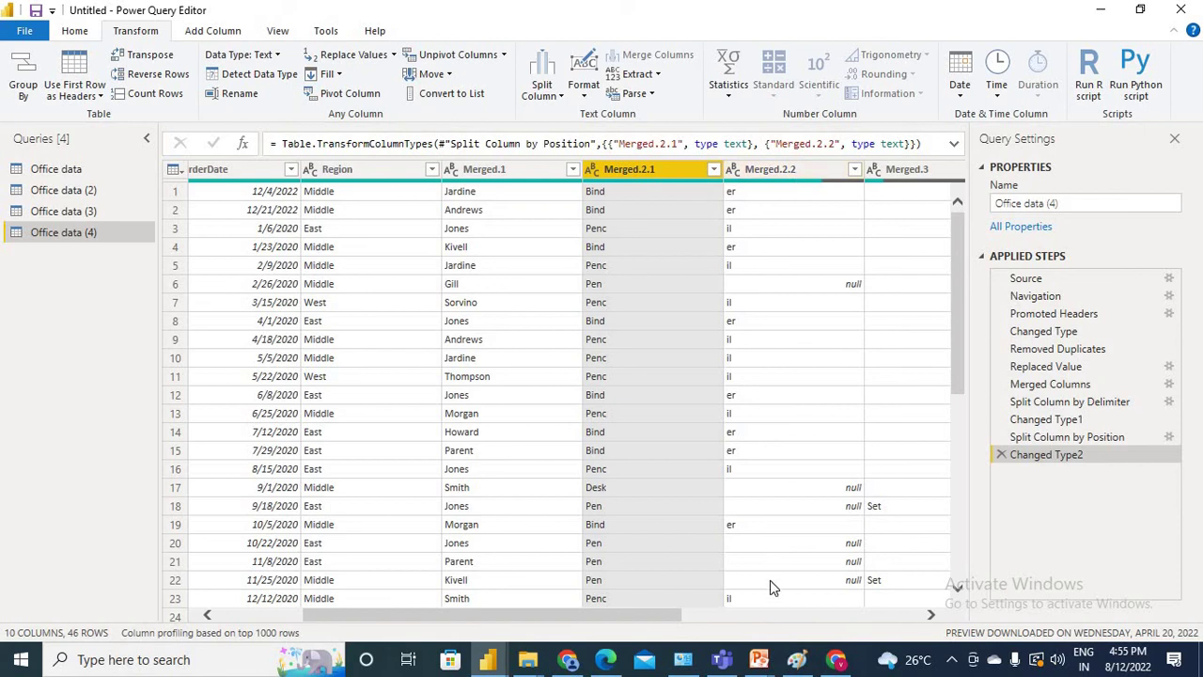
{"action": "left_click_drag", "start_coordinate": [682, 616], "coordinate": [718, 616]}
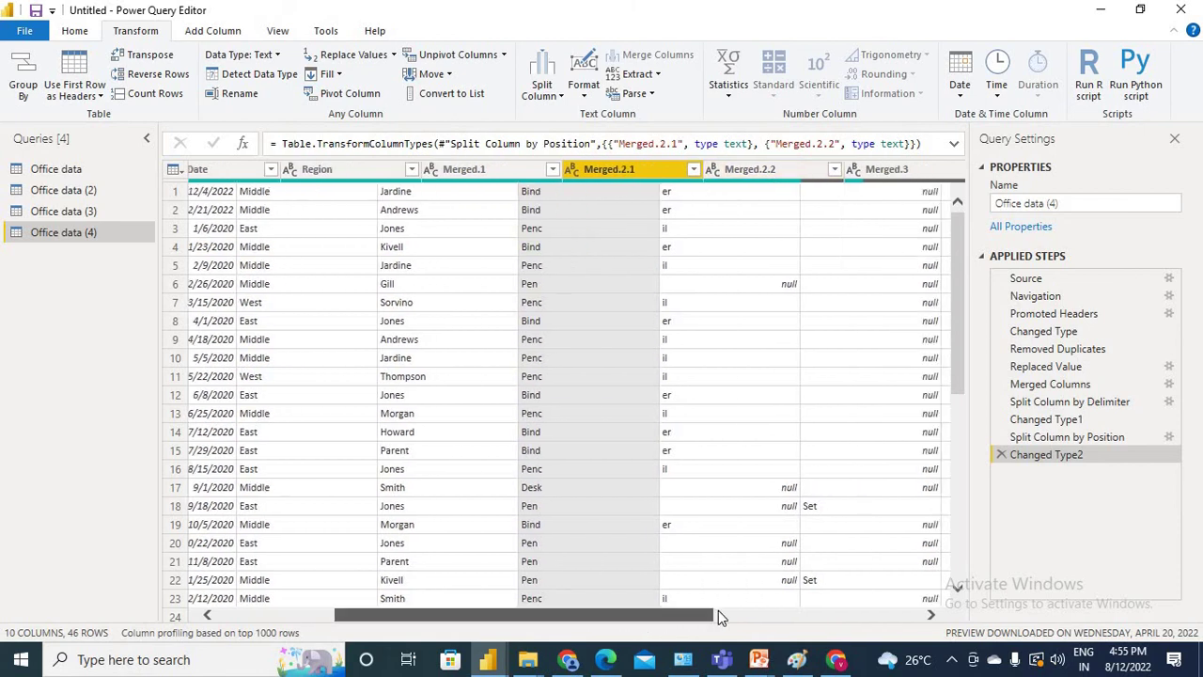
{"action": "left_click", "coordinate": [718, 617]}
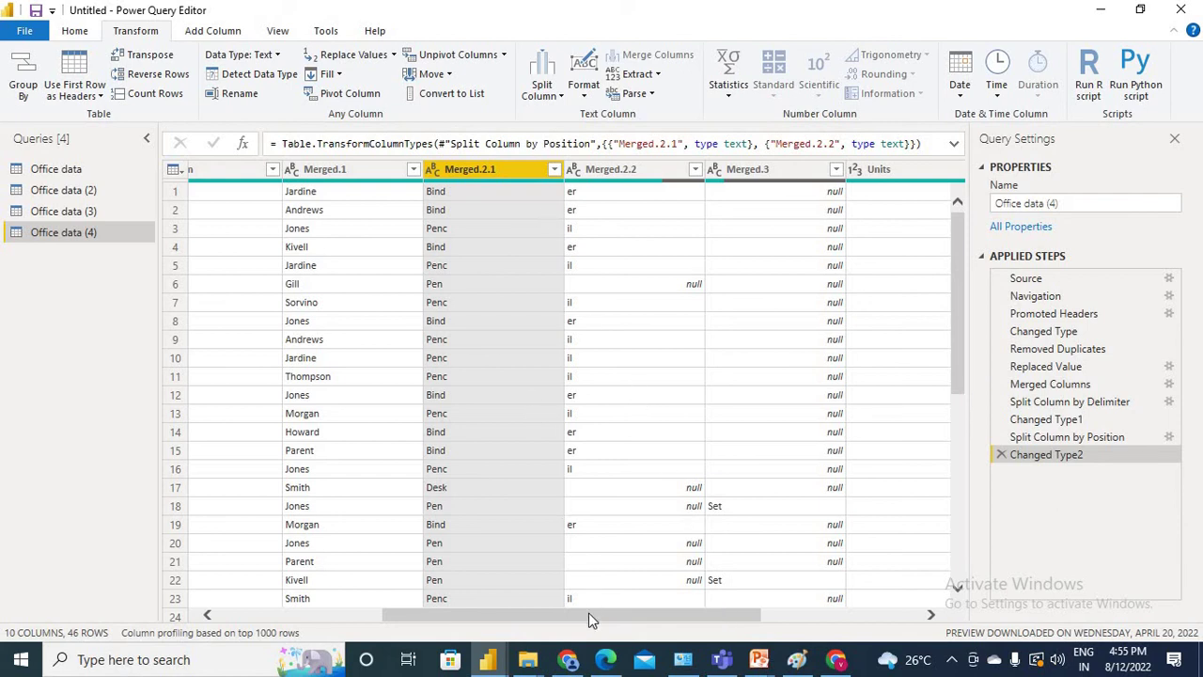
{"action": "left_click_drag", "start_coordinate": [588, 613], "coordinate": [383, 595]}
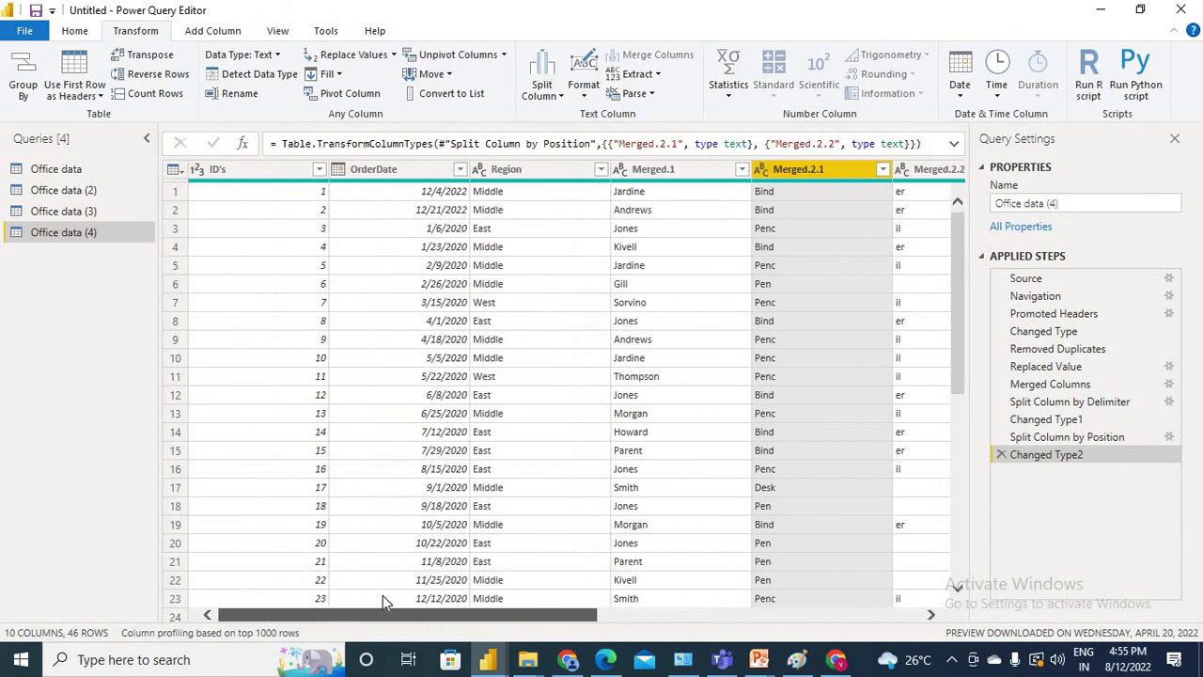
{"action": "left_click_drag", "start_coordinate": [460, 616], "coordinate": [596, 602]}
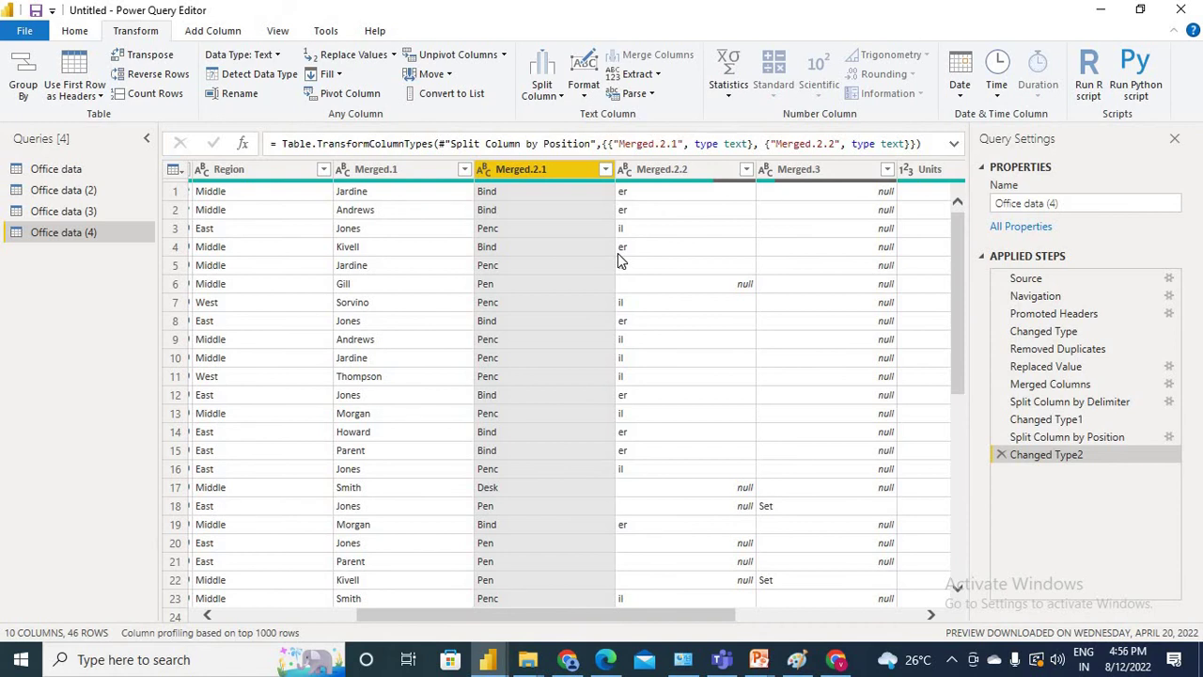
- Delete the applied steps Changed Type2, Split Column by Position, Changed Type1 and Split Column by Delimiter
{"action": "left_click", "coordinate": [1002, 455]}
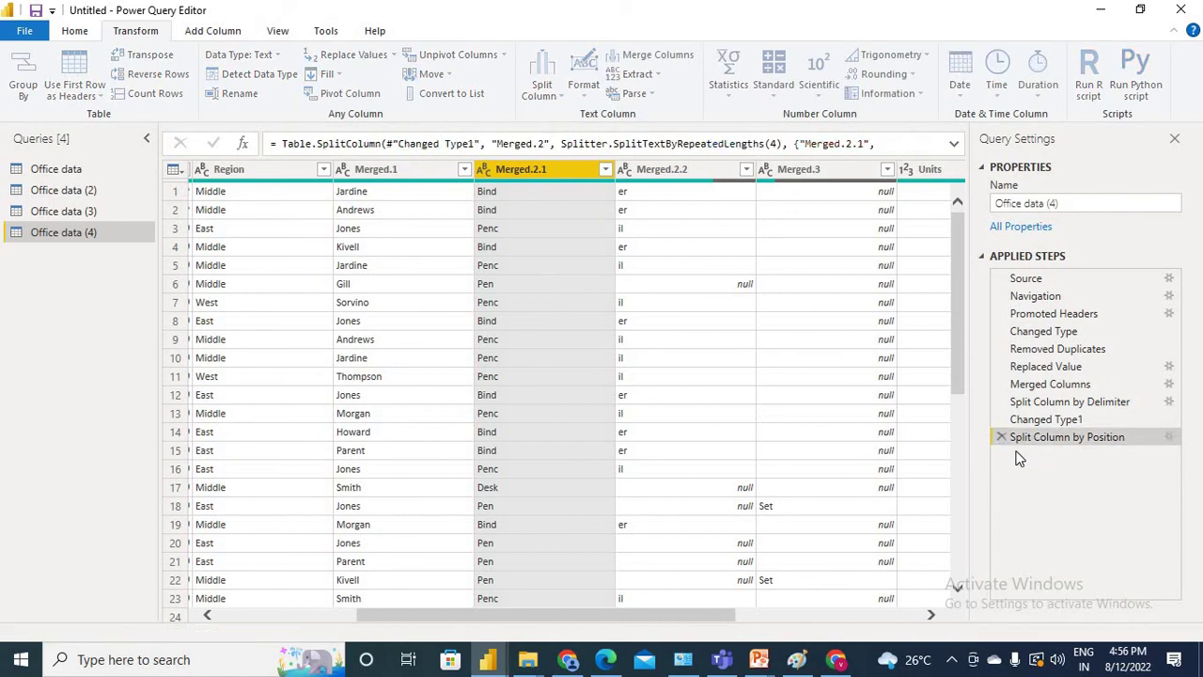
{"action": "left_click", "coordinate": [1003, 438]}
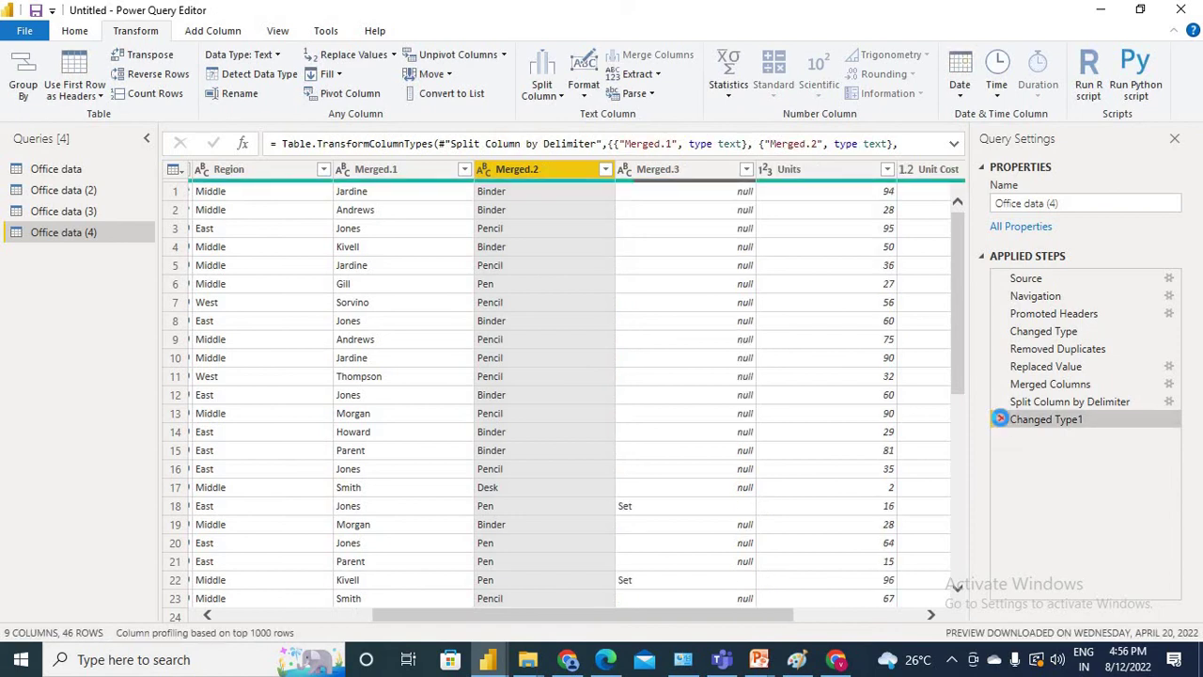
{"action": "left_click", "coordinate": [1002, 420]}
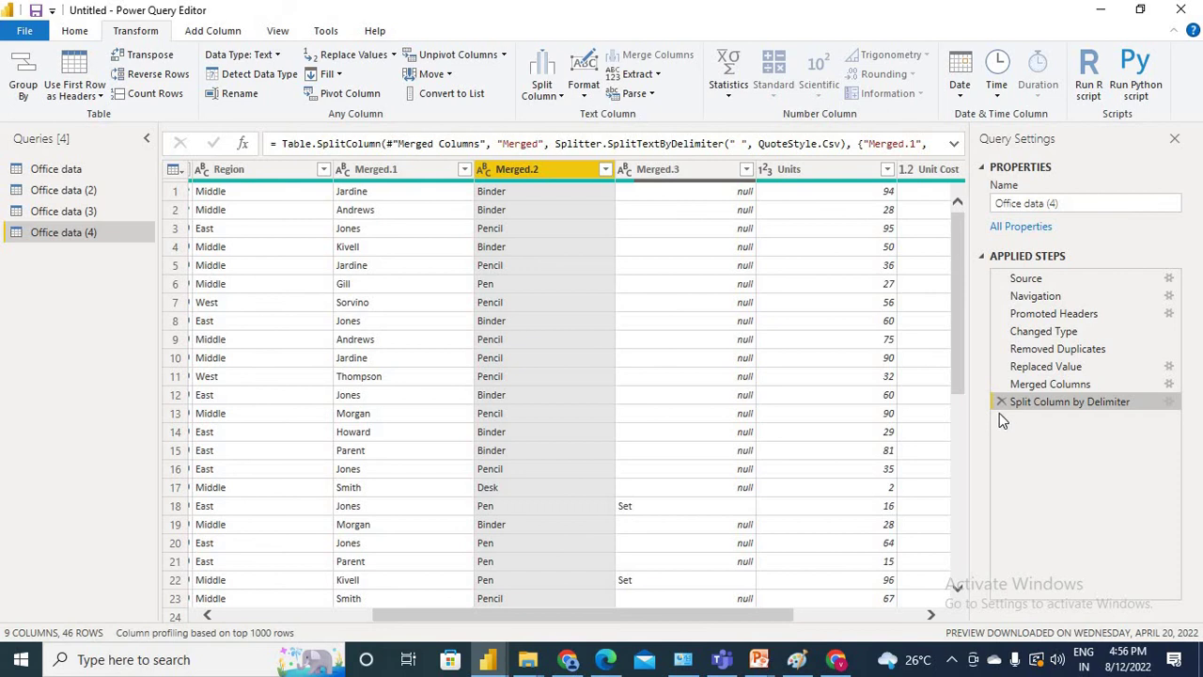
{"action": "left_click", "coordinate": [1001, 404]}
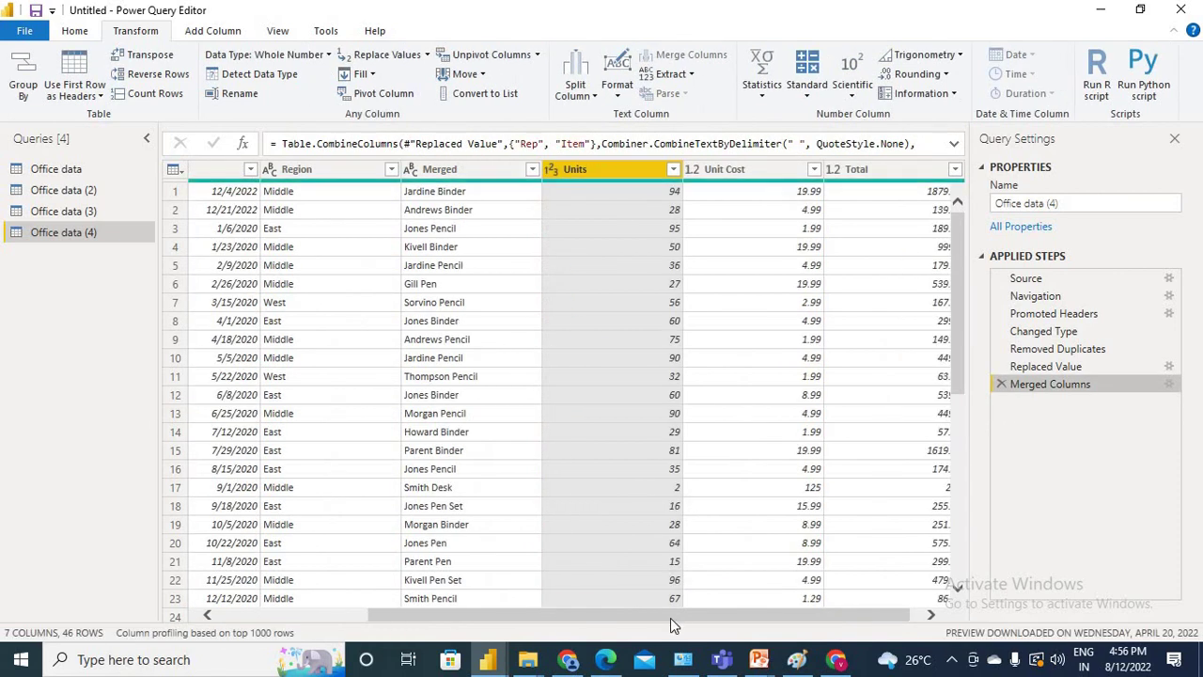
{"action": "left_click_drag", "start_coordinate": [671, 618], "coordinate": [482, 596]}
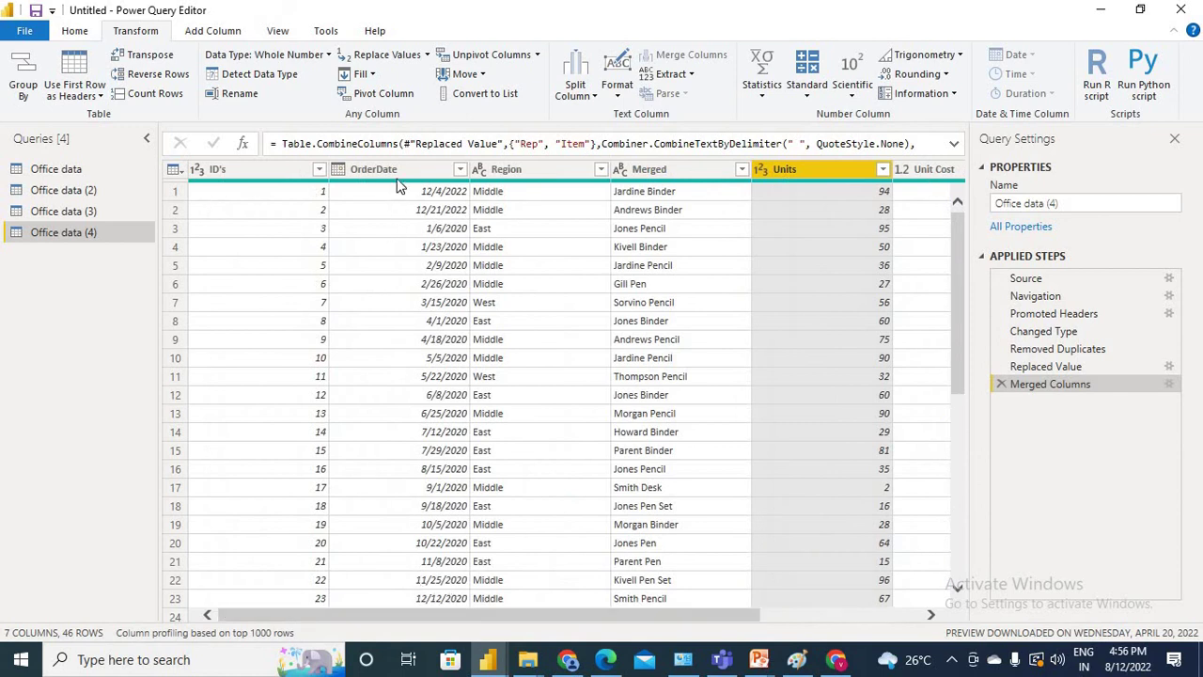
- Move the ID's column to the end of the Office data (4) table
{"action": "left_click", "coordinate": [397, 172]}
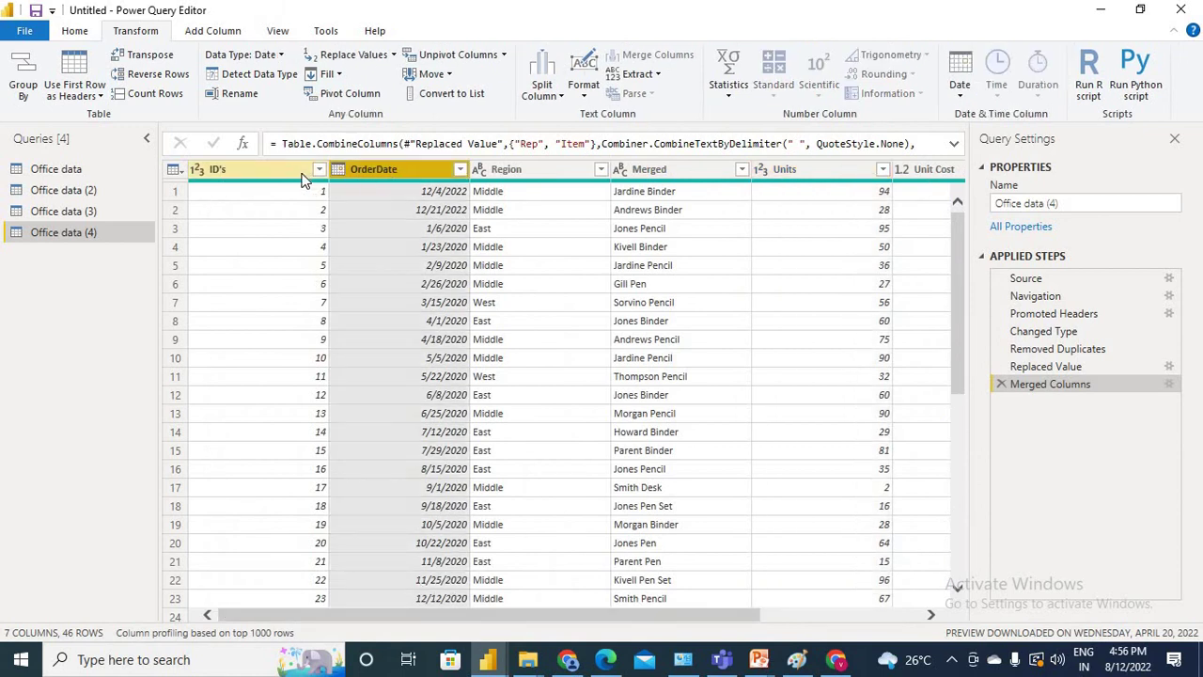
{"action": "left_click", "coordinate": [303, 180]}
{"action": "left_click", "coordinate": [362, 177]}
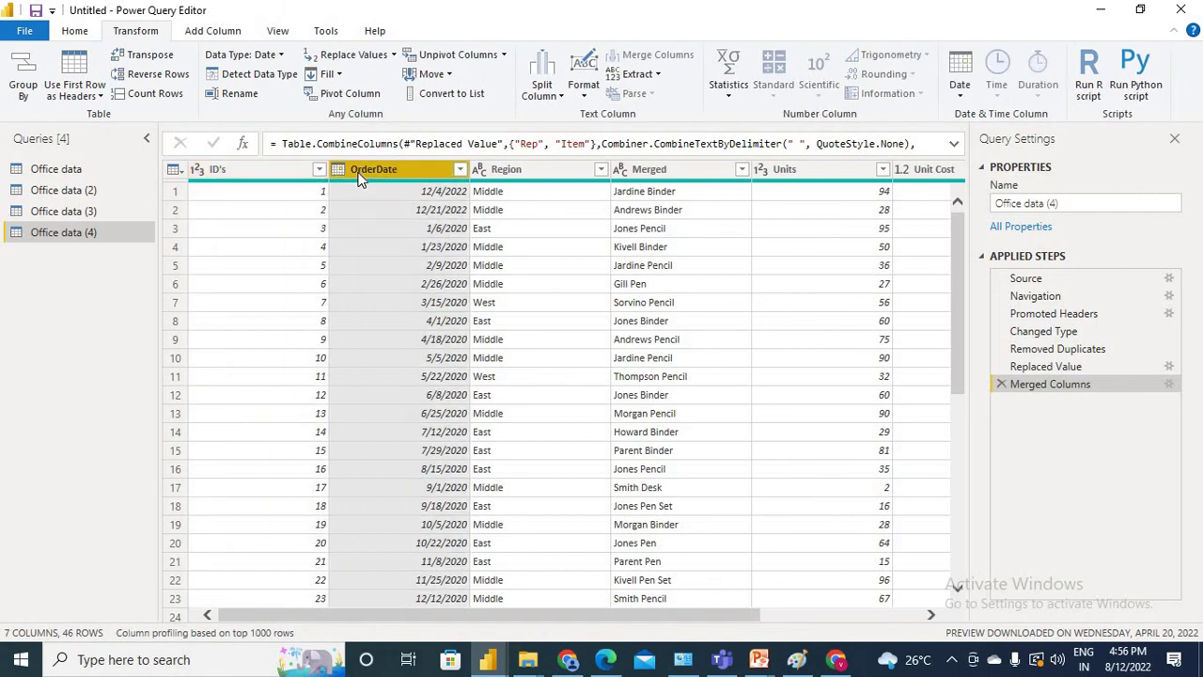
{"action": "right_click", "coordinate": [363, 178]}
{"action": "left_click", "coordinate": [263, 169]}
{"action": "left_click", "coordinate": [263, 168]}
{"action": "right_click", "coordinate": [262, 169]}
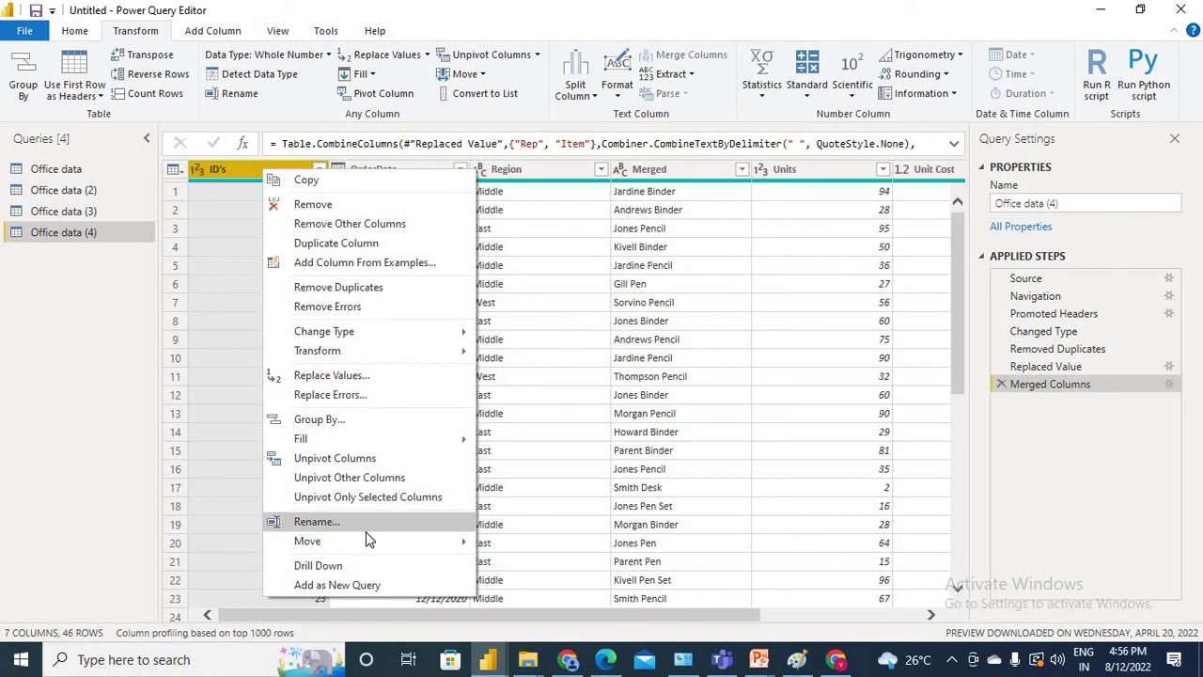
{"action": "mouse_move", "coordinate": [365, 540]}
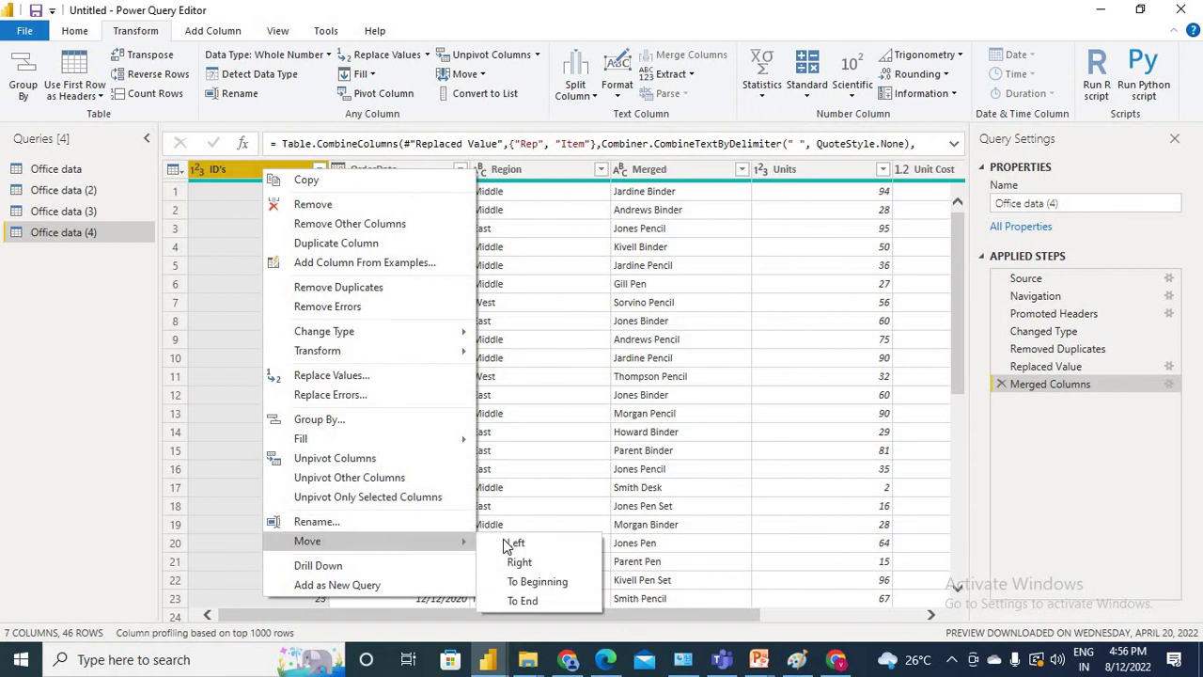
{"action": "left_click", "coordinate": [523, 600]}
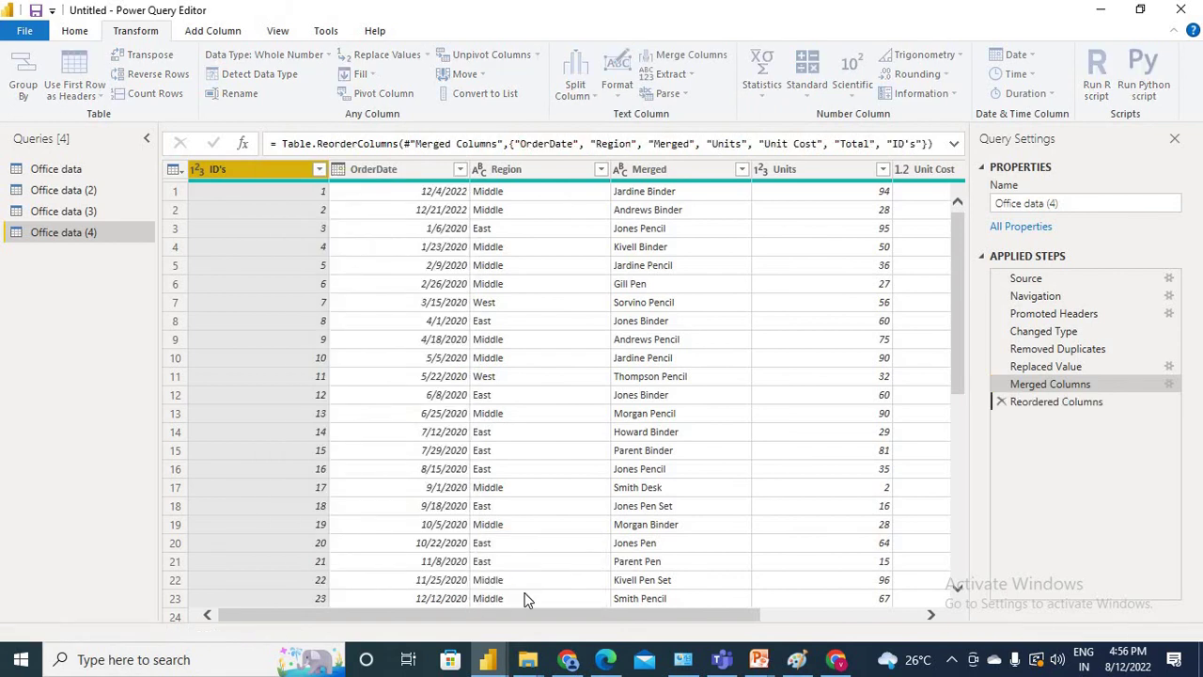
- Move the Region column to the beginning of the table
{"action": "left_click_drag", "start_coordinate": [588, 625], "coordinate": [428, 626]}
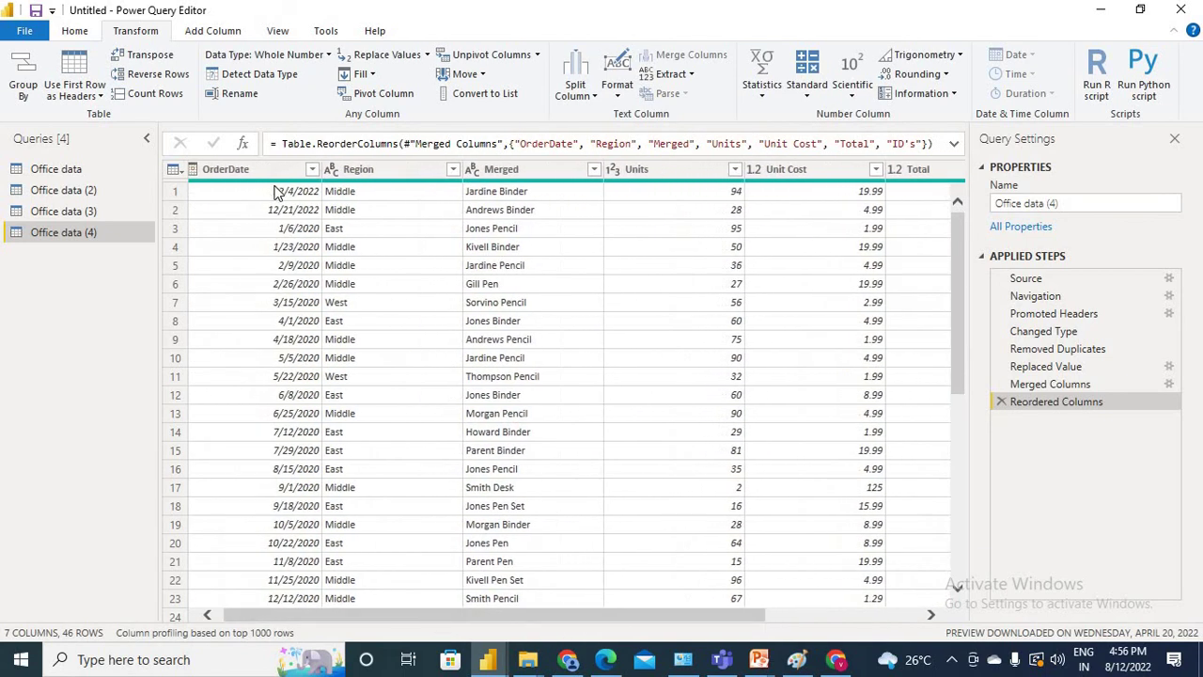
{"action": "left_click", "coordinate": [393, 176]}
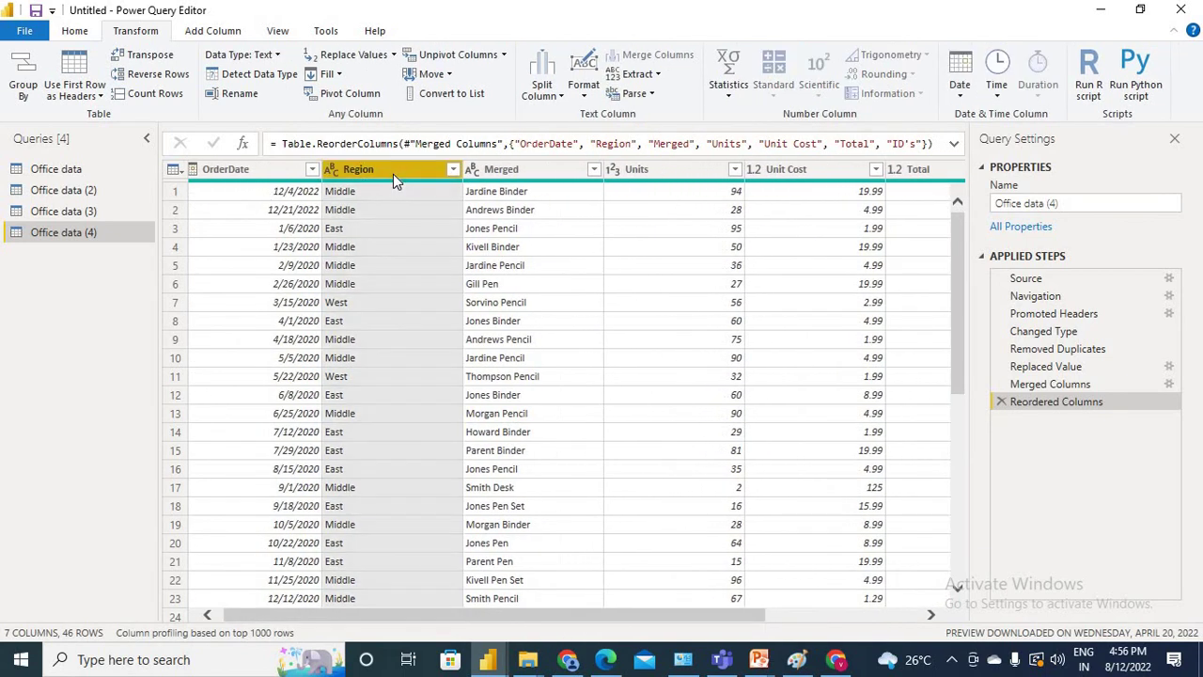
{"action": "right_click", "coordinate": [393, 174]}
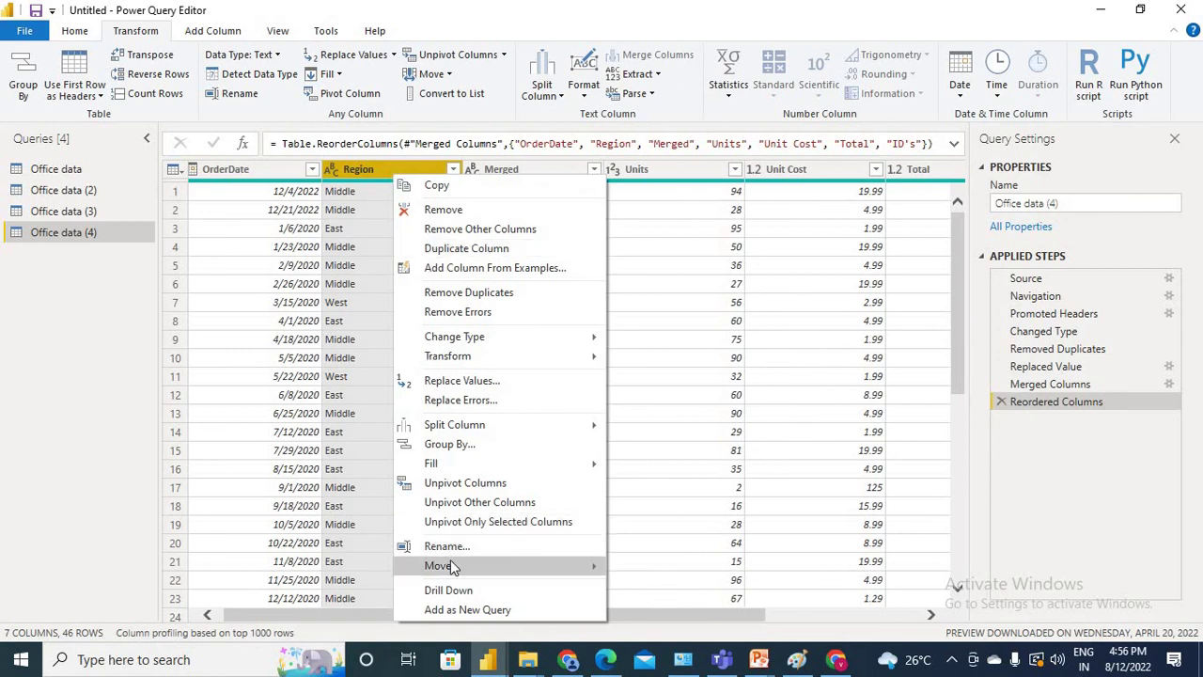
{"action": "mouse_move", "coordinate": [450, 564]}
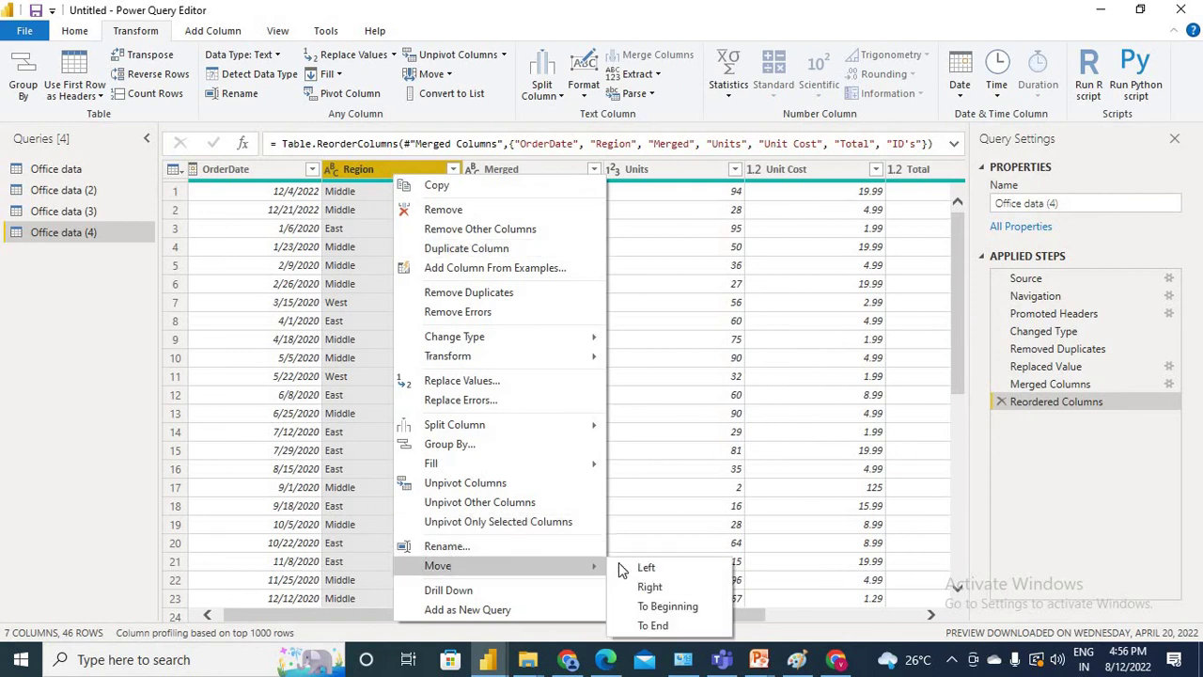
{"action": "left_click", "coordinate": [665, 606]}
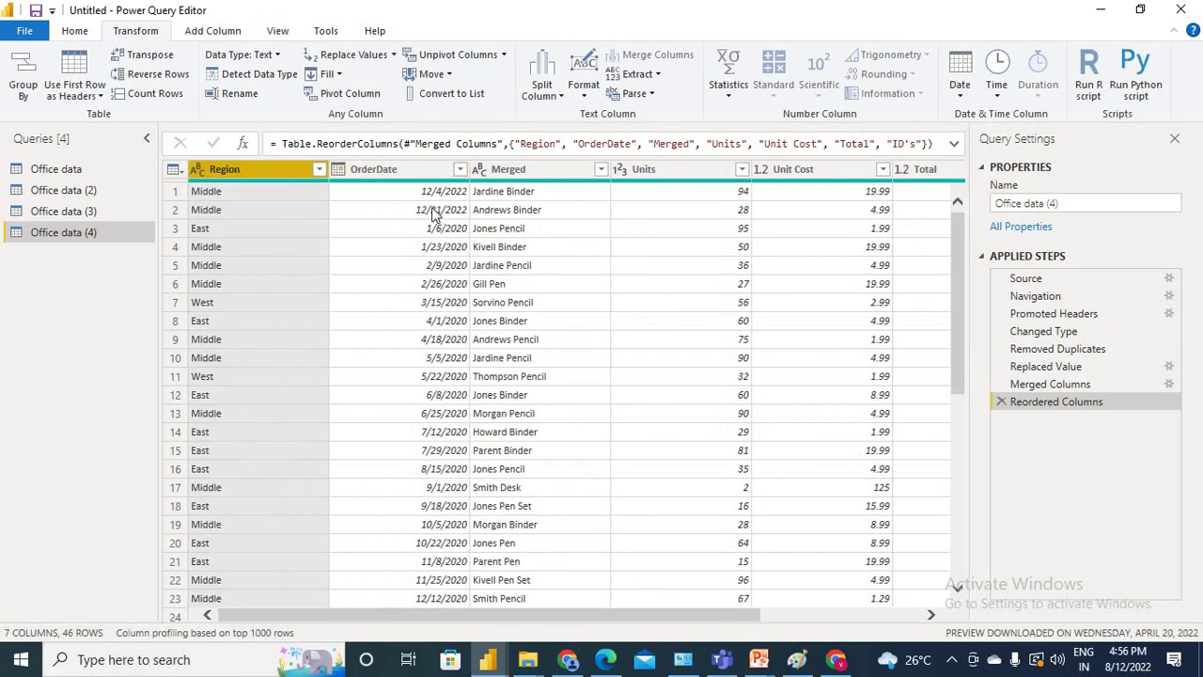
- Move the OrderDate column one place to the right, past the Merged column, and check the ID's column at the table's end
{"action": "left_click", "coordinate": [540, 175]}
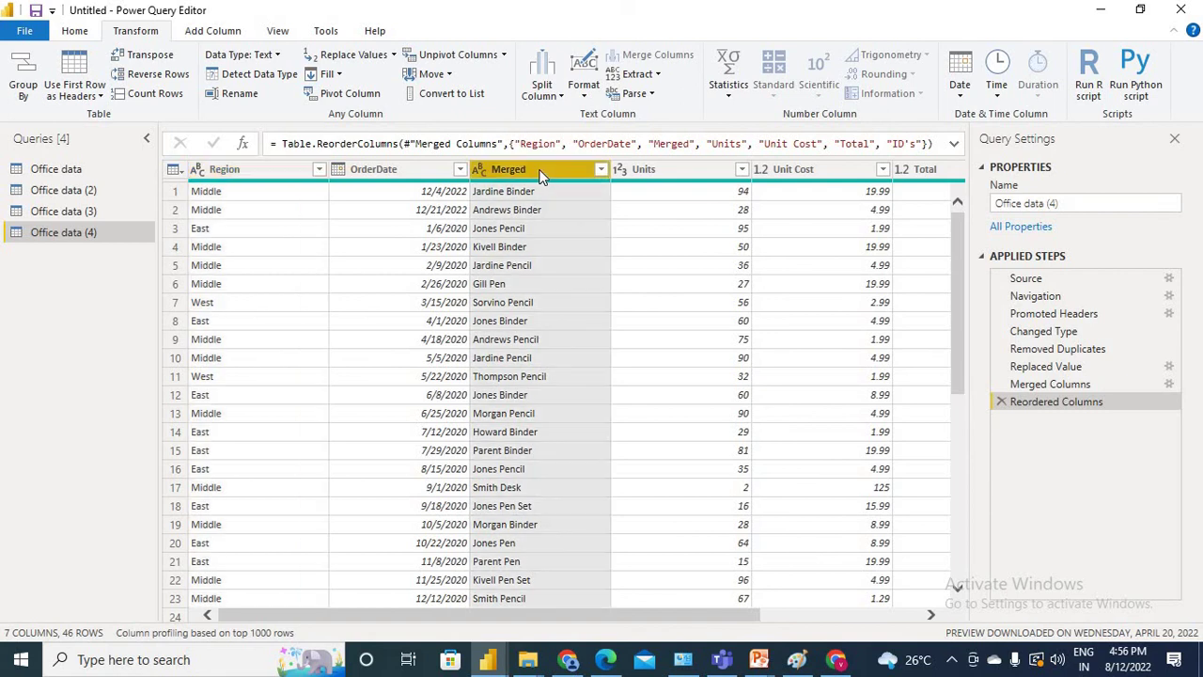
{"action": "left_click", "coordinate": [433, 174]}
{"action": "right_click", "coordinate": [433, 174]}
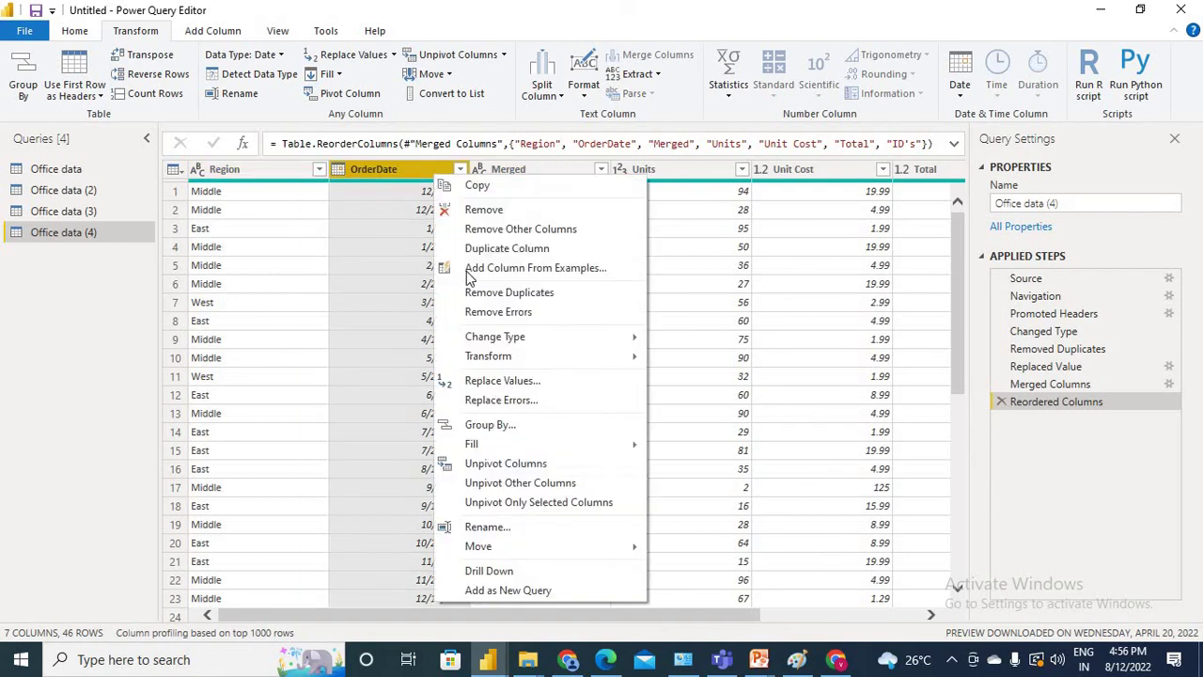
{"action": "mouse_move", "coordinate": [647, 550]}
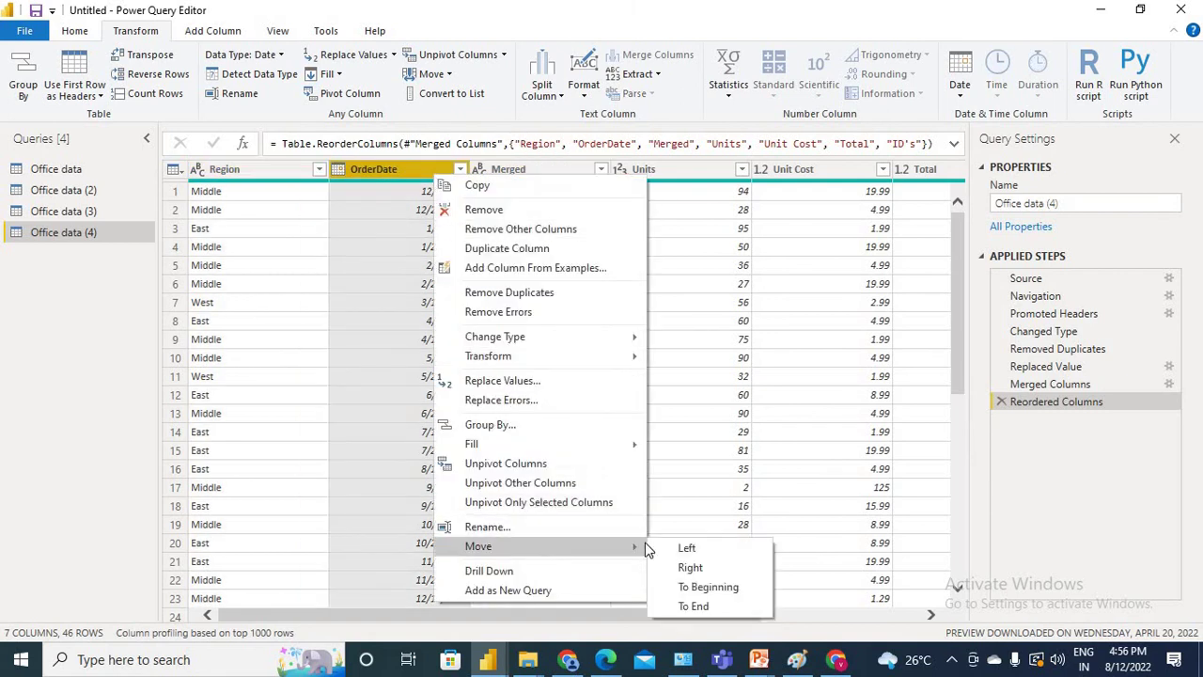
{"action": "left_click", "coordinate": [696, 571]}
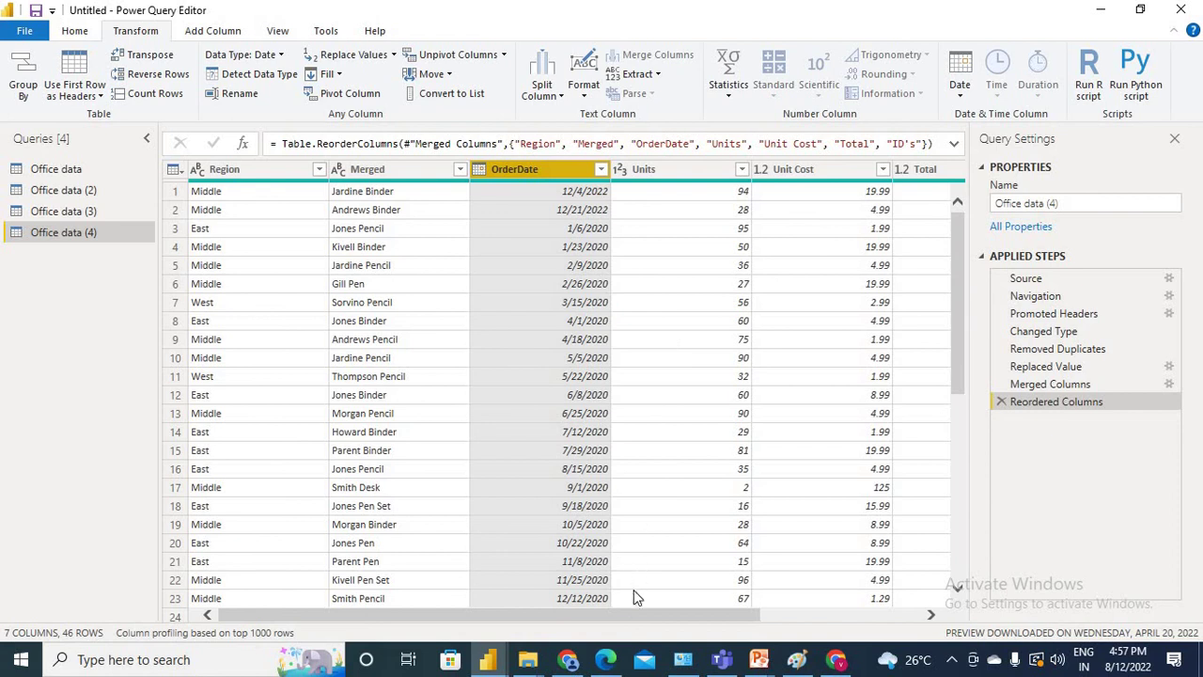
{"action": "left_click_drag", "start_coordinate": [633, 618], "coordinate": [815, 616]}
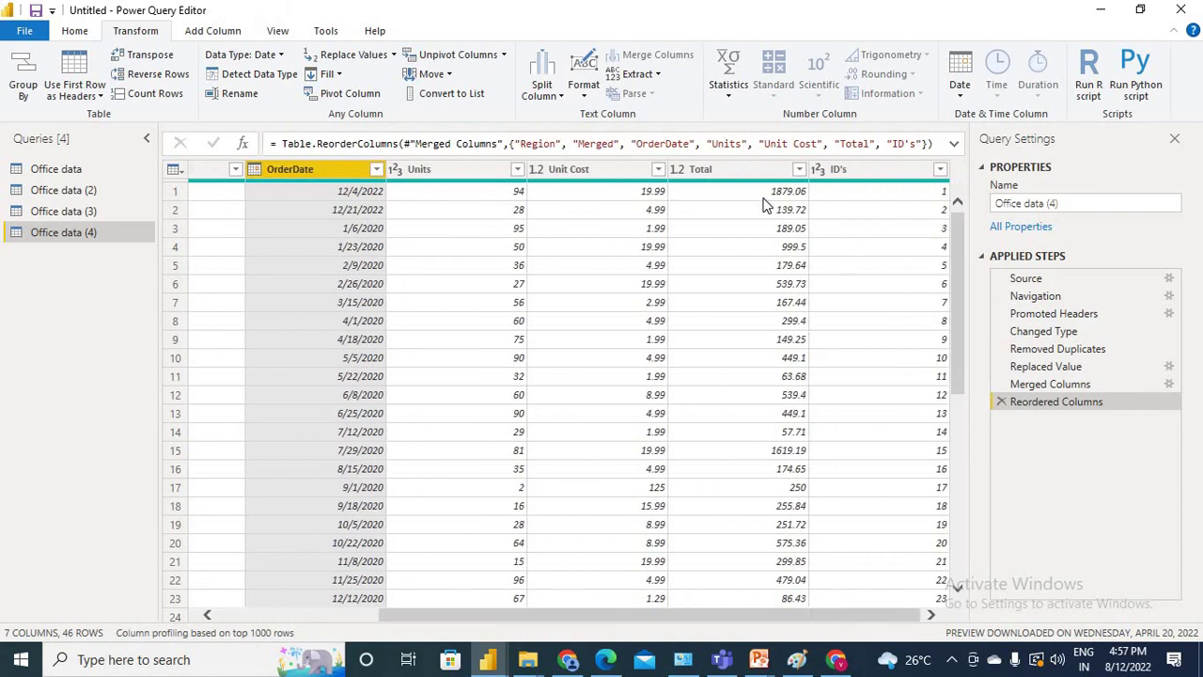
{"action": "left_click", "coordinate": [886, 197]}
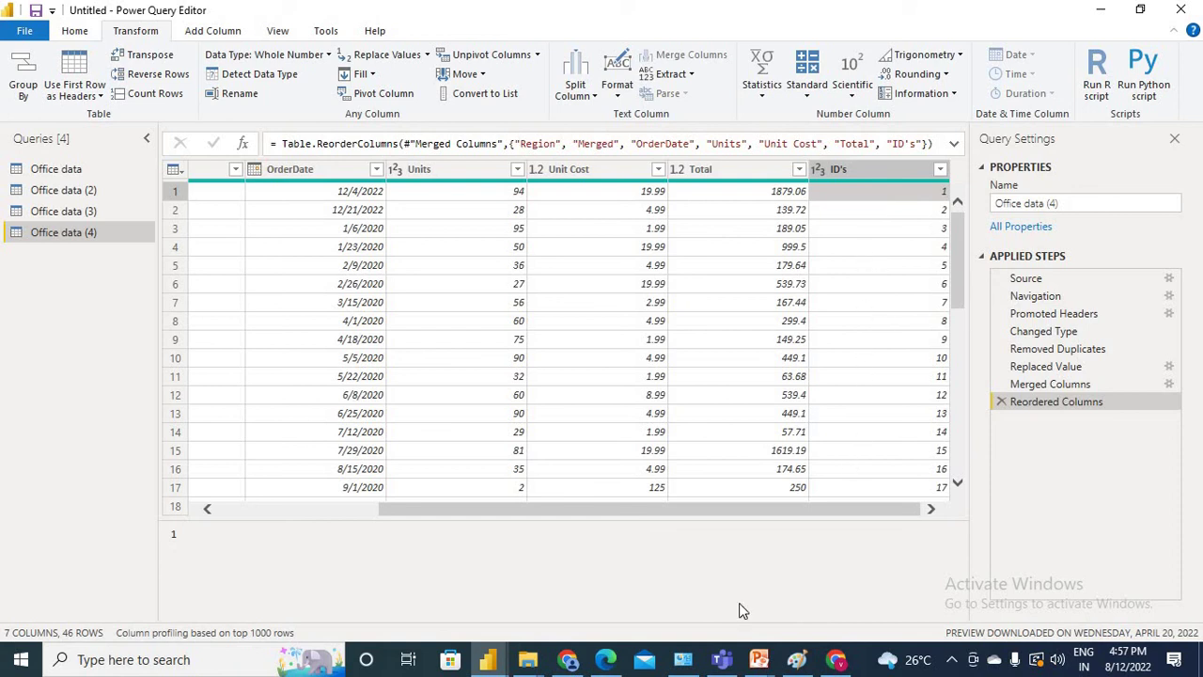
- Switch to the PowerPoint presentation Power Bi Front Page for 1class to review the Edit query topics, and return to Power Query Editor
{"action": "left_click", "coordinate": [755, 663]}
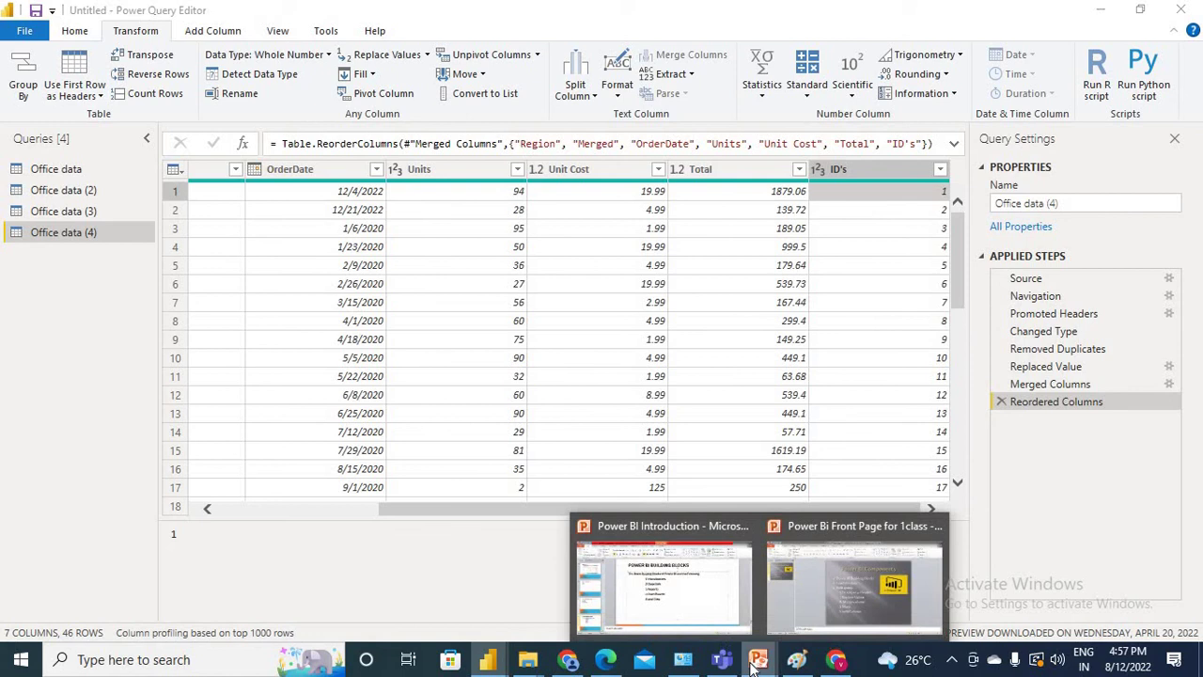
{"action": "left_click", "coordinate": [812, 596]}
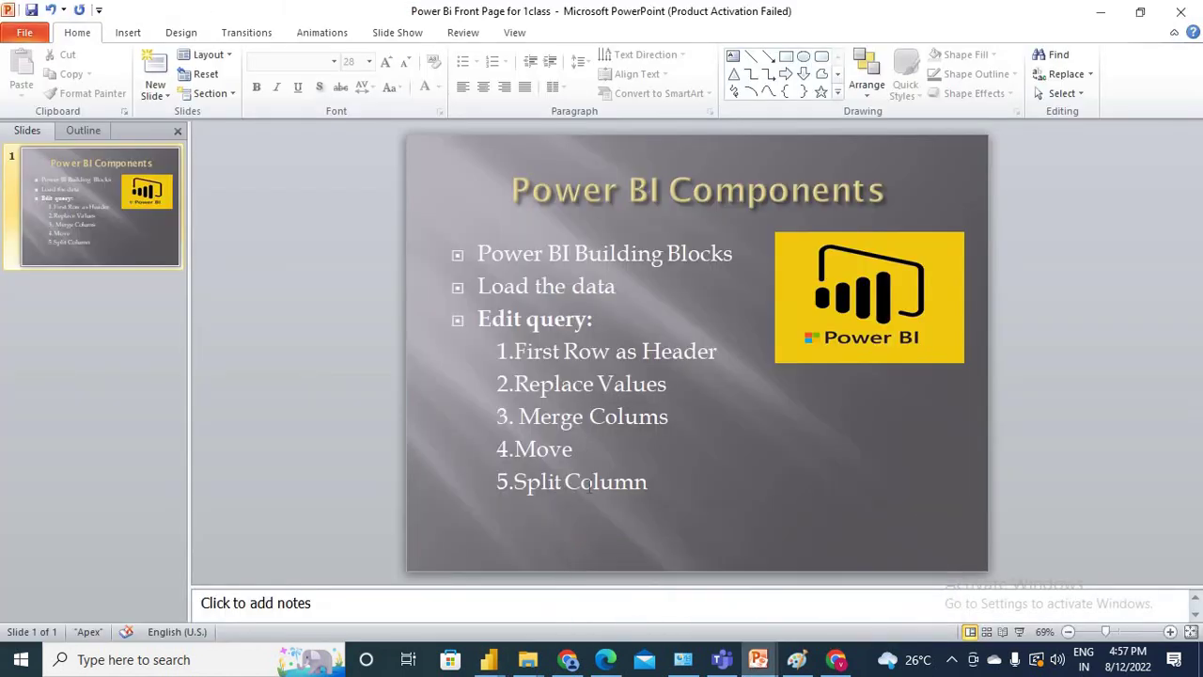
{"action": "key", "text": "alt+Tab"}
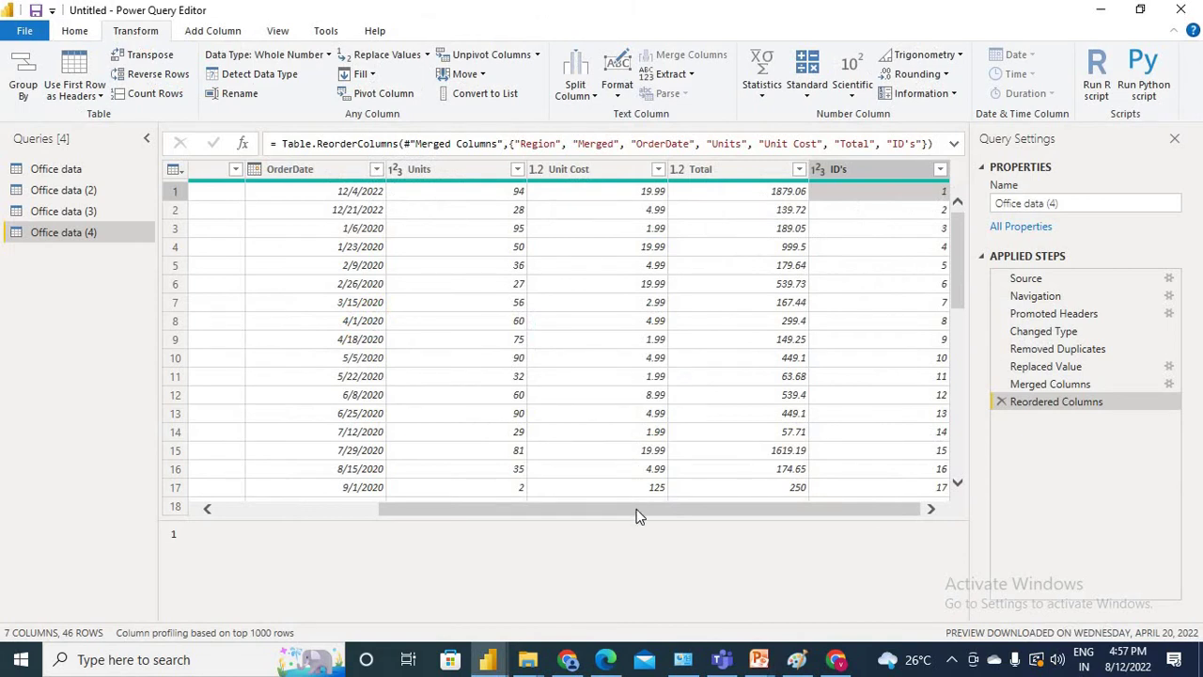
{"action": "left_click_drag", "start_coordinate": [635, 515], "coordinate": [416, 516]}
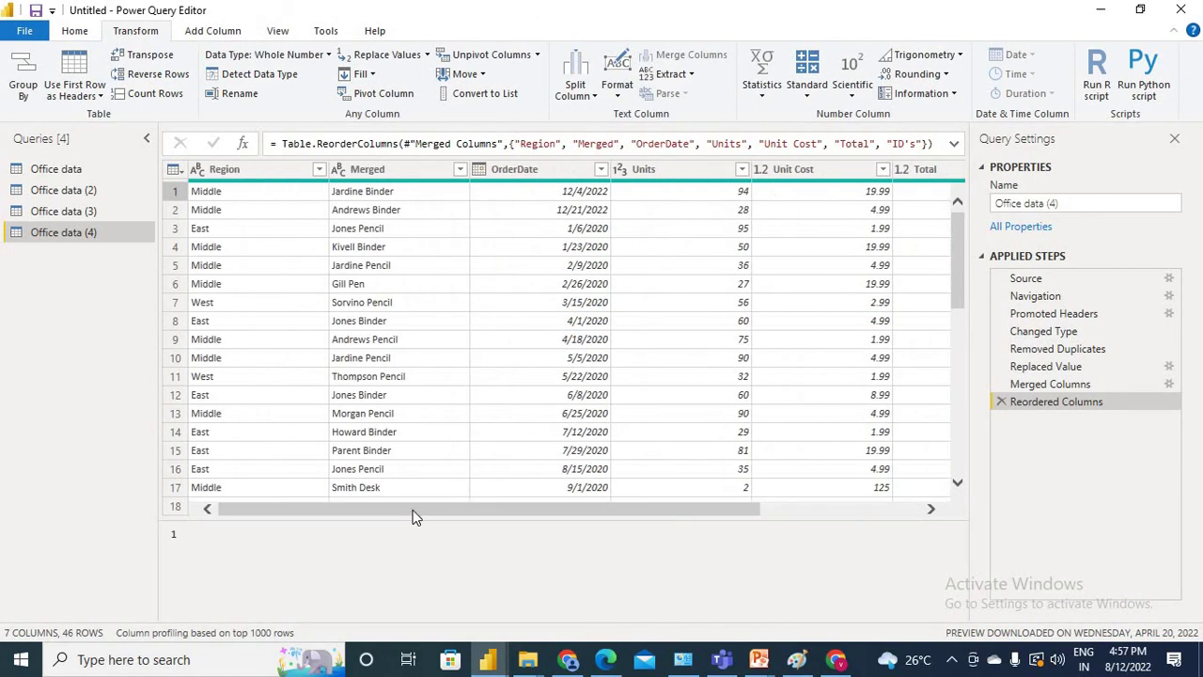